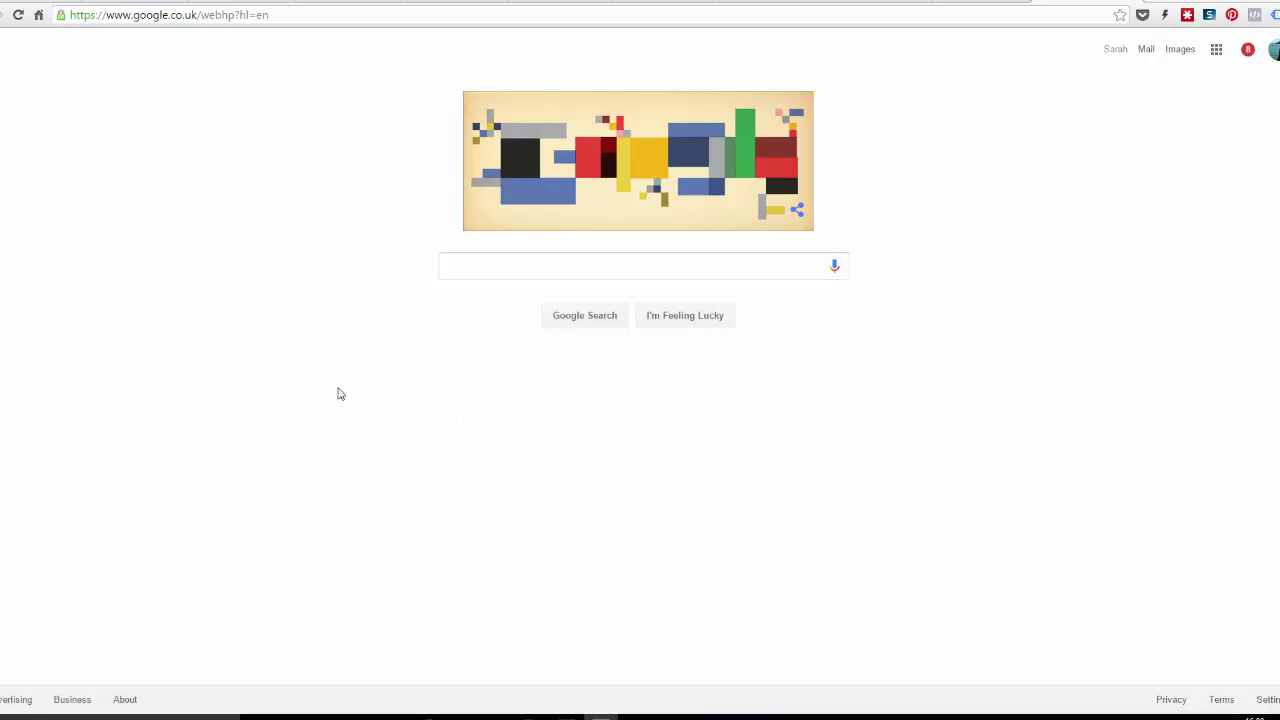
Search Google for "how to" and look over the results and the related searches beneath them.
{"action": "left_click", "coordinate": [486, 270]}
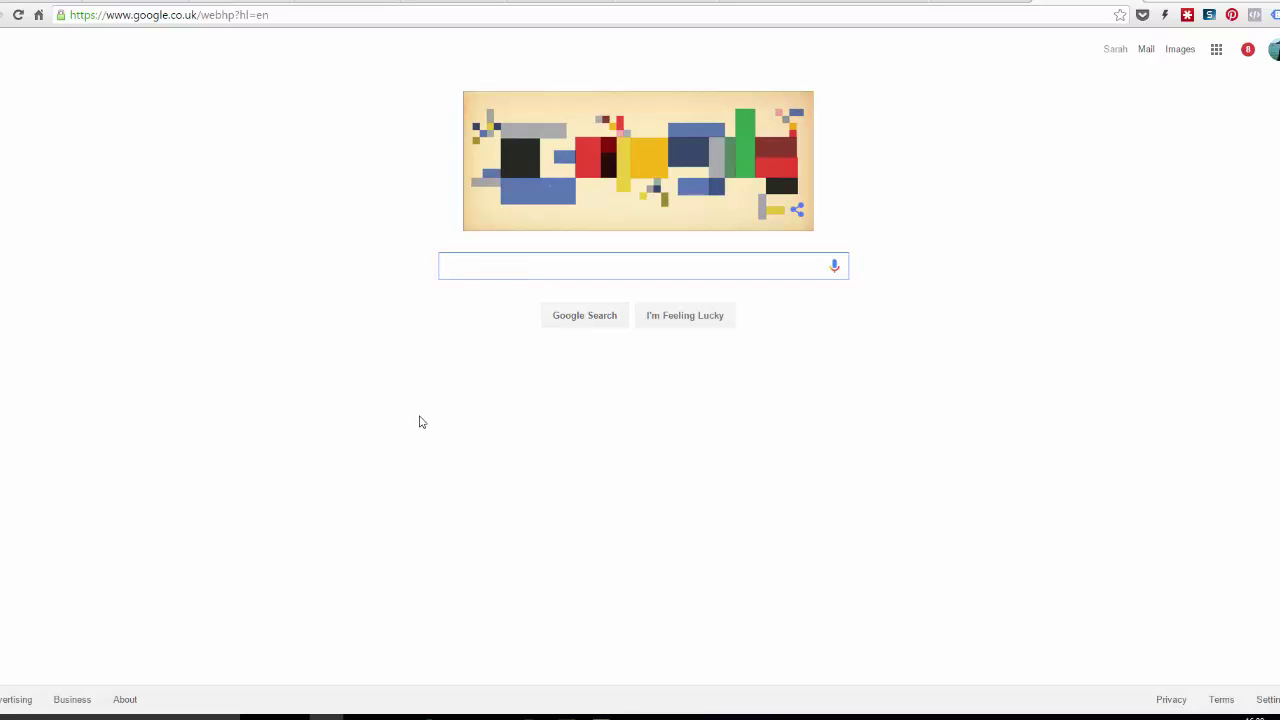
{"action": "type", "text": "how to"}
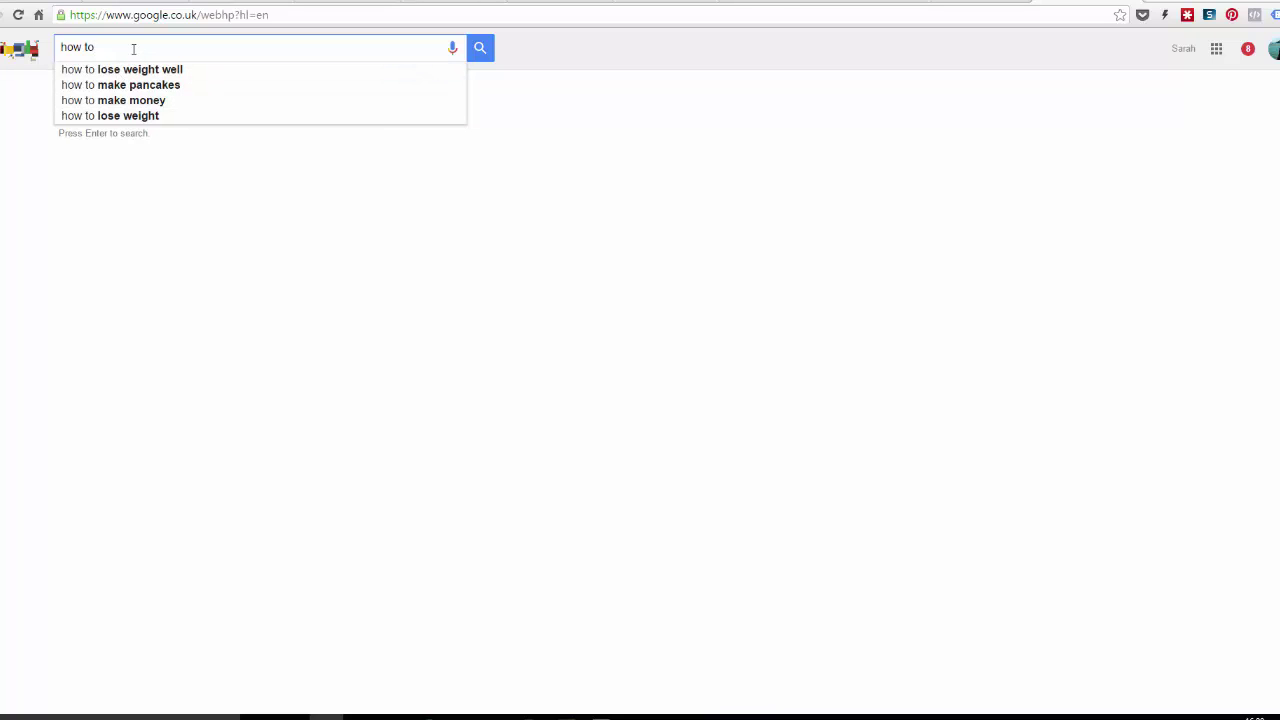
{"action": "key", "text": "Return"}
{"action": "scroll", "coordinate": [541, 449], "scroll_direction": "down", "scroll_amount": 4}
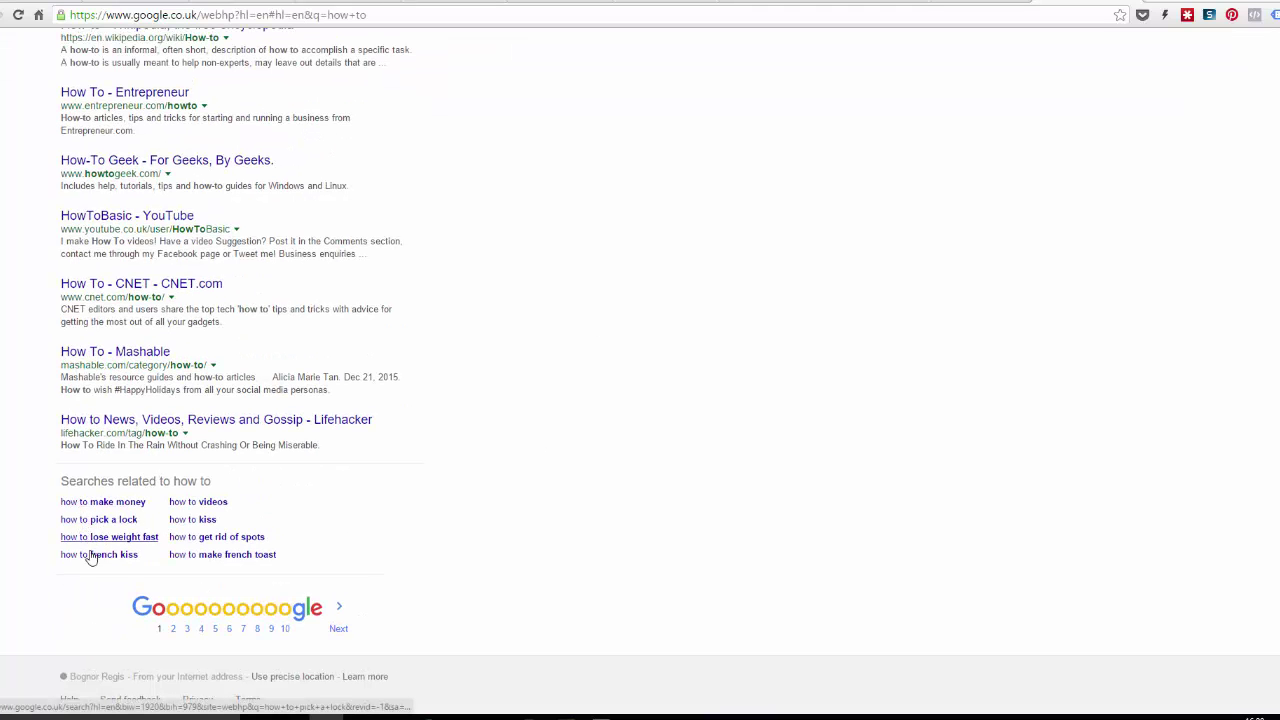
{"action": "scroll", "coordinate": [589, 466], "scroll_direction": "up", "scroll_amount": 6}
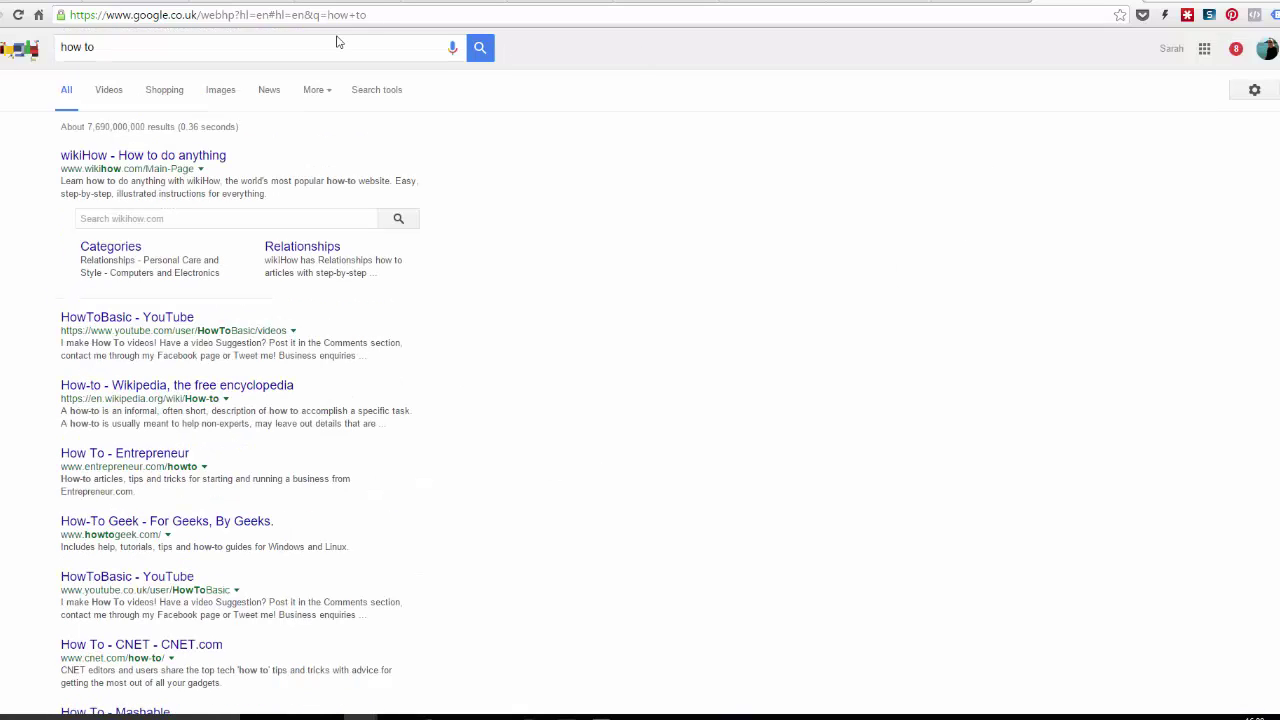
Change the query to the wildcard phrase "how to * money" to view its search suggestions.
{"action": "triple_click", "coordinate": [104, 47]}
{"action": "type", "text": "how to money"}
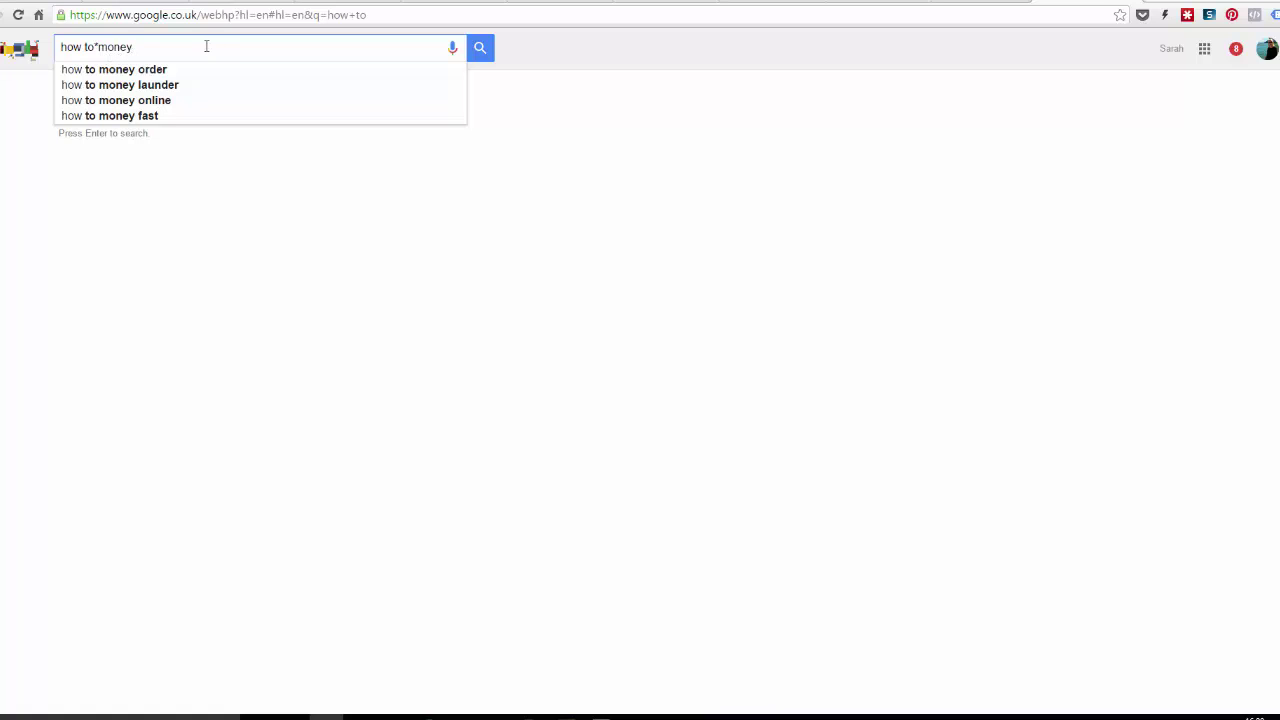
{"action": "left_click", "coordinate": [104, 47]}
{"action": "type", "text": "*"}
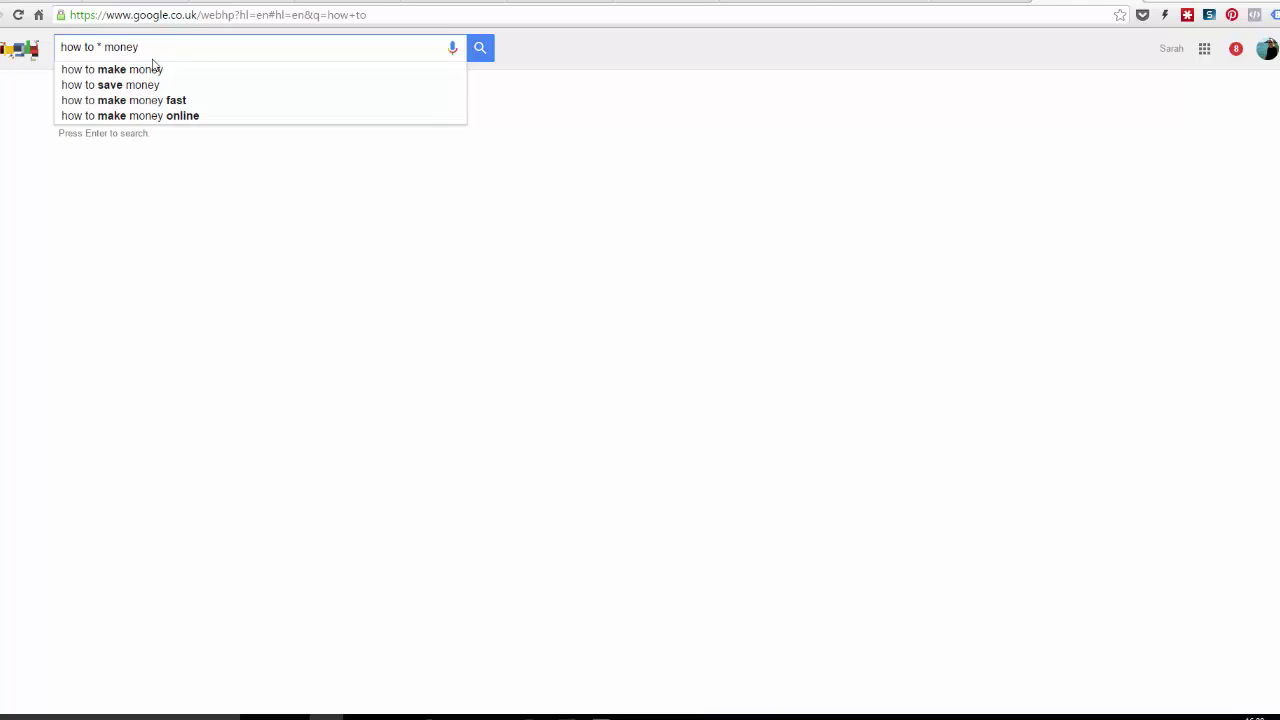
Remove the spaces around the asterisk, search for "how to*money", and examine the results, related searches and suggestions.
{"action": "key", "text": "BackSpace"}
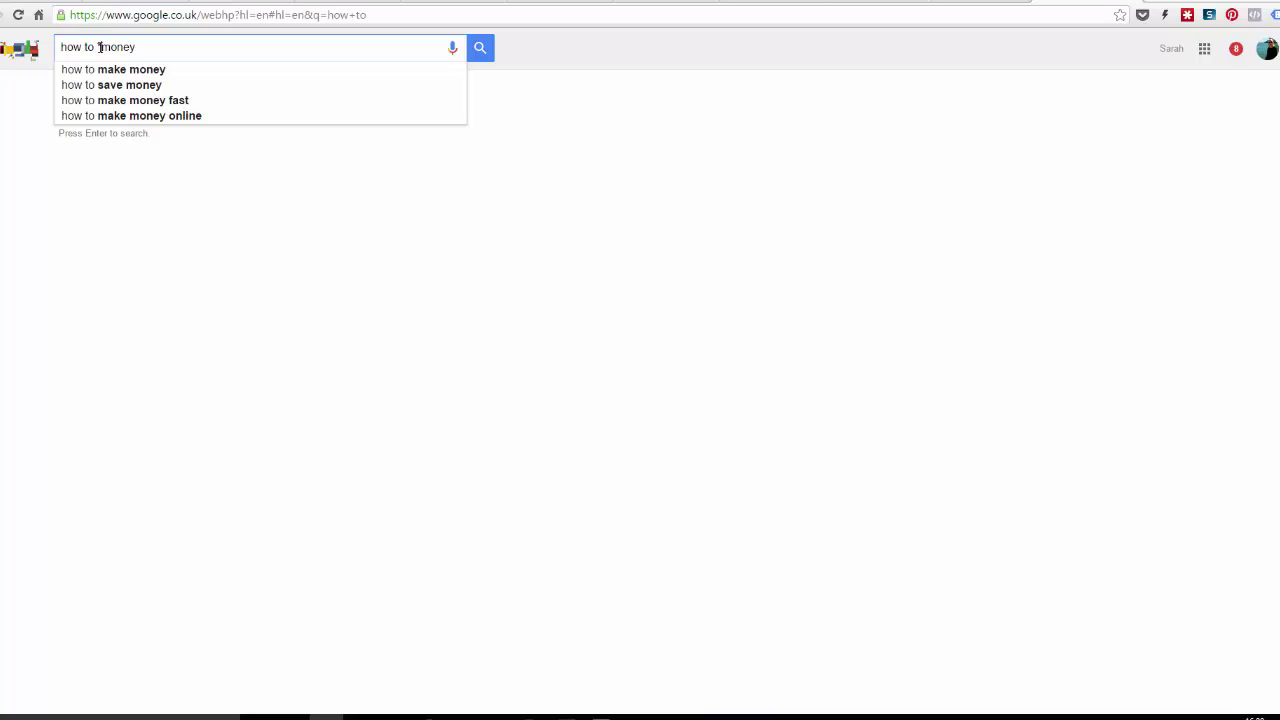
{"action": "key", "text": "BackSpace"}
{"action": "type", "text": "*"}
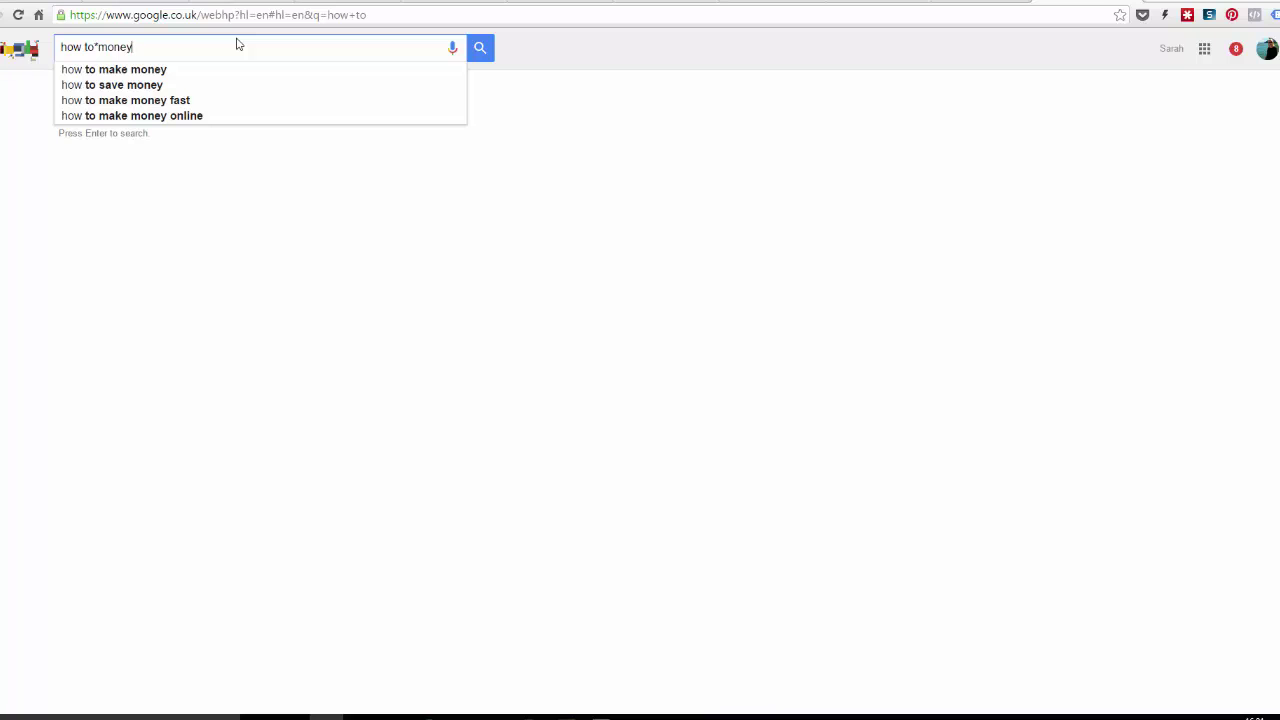
{"action": "left_click", "coordinate": [481, 48]}
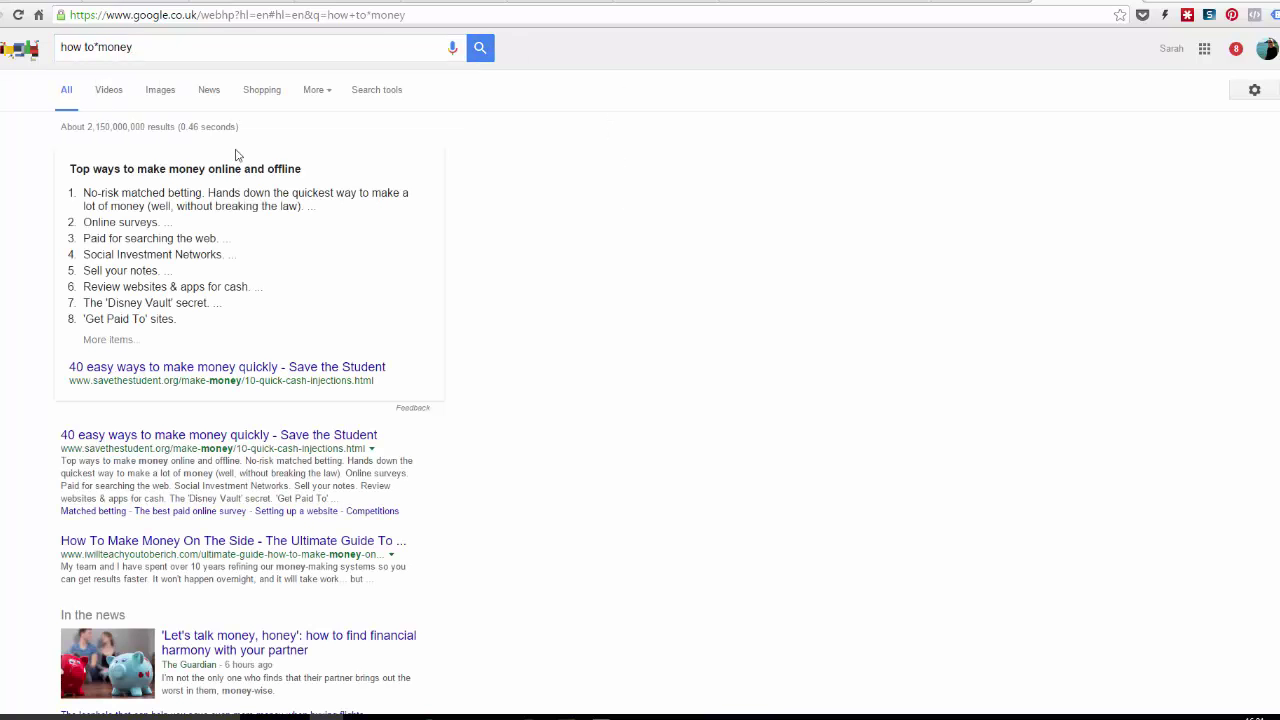
{"action": "scroll", "coordinate": [597, 363], "scroll_direction": "down", "scroll_amount": 8}
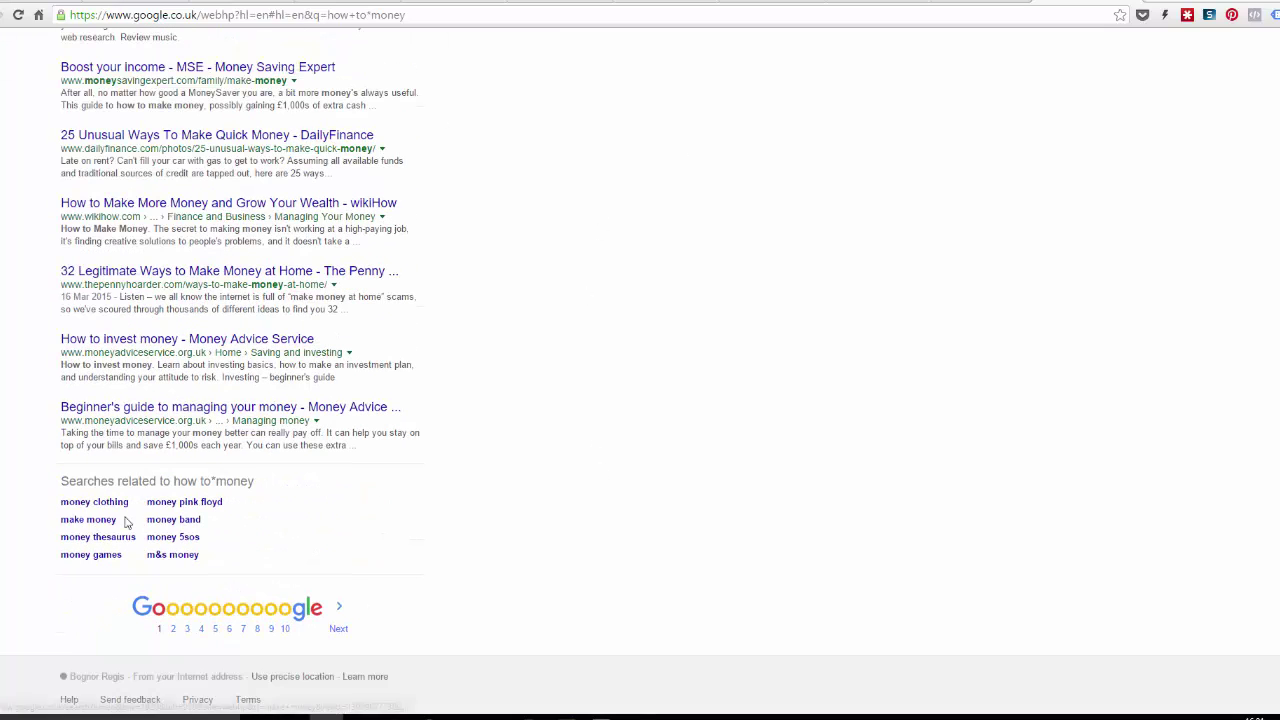
{"action": "scroll", "coordinate": [540, 525], "scroll_direction": "up", "scroll_amount": 10}
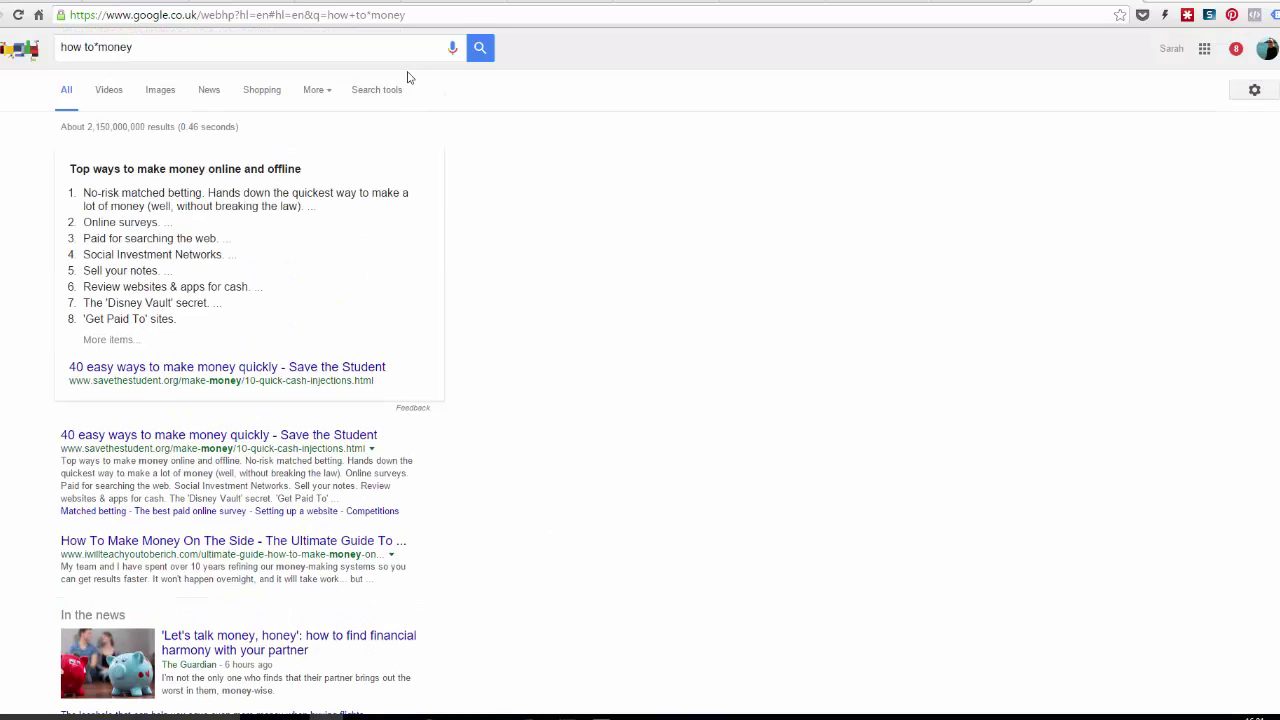
{"action": "left_click", "coordinate": [293, 52]}
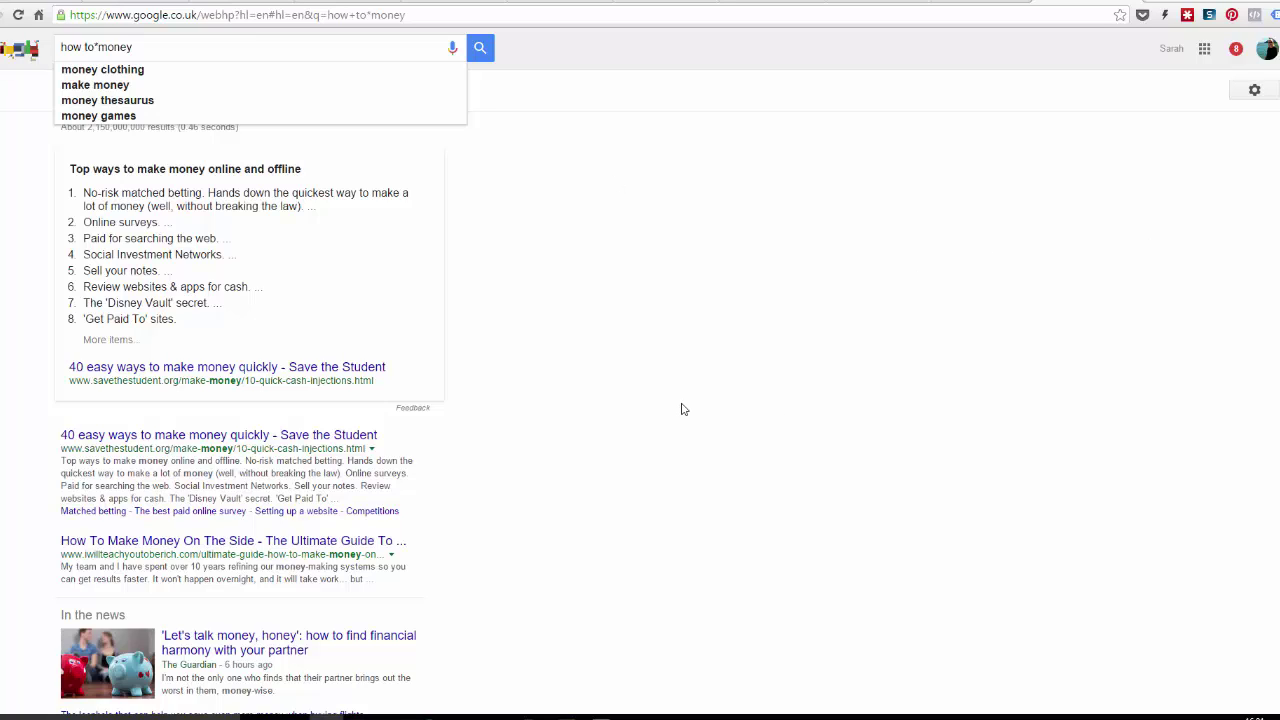
Return to the Google home page and search for "keyword tool".
{"action": "left_click", "coordinate": [20, 48]}
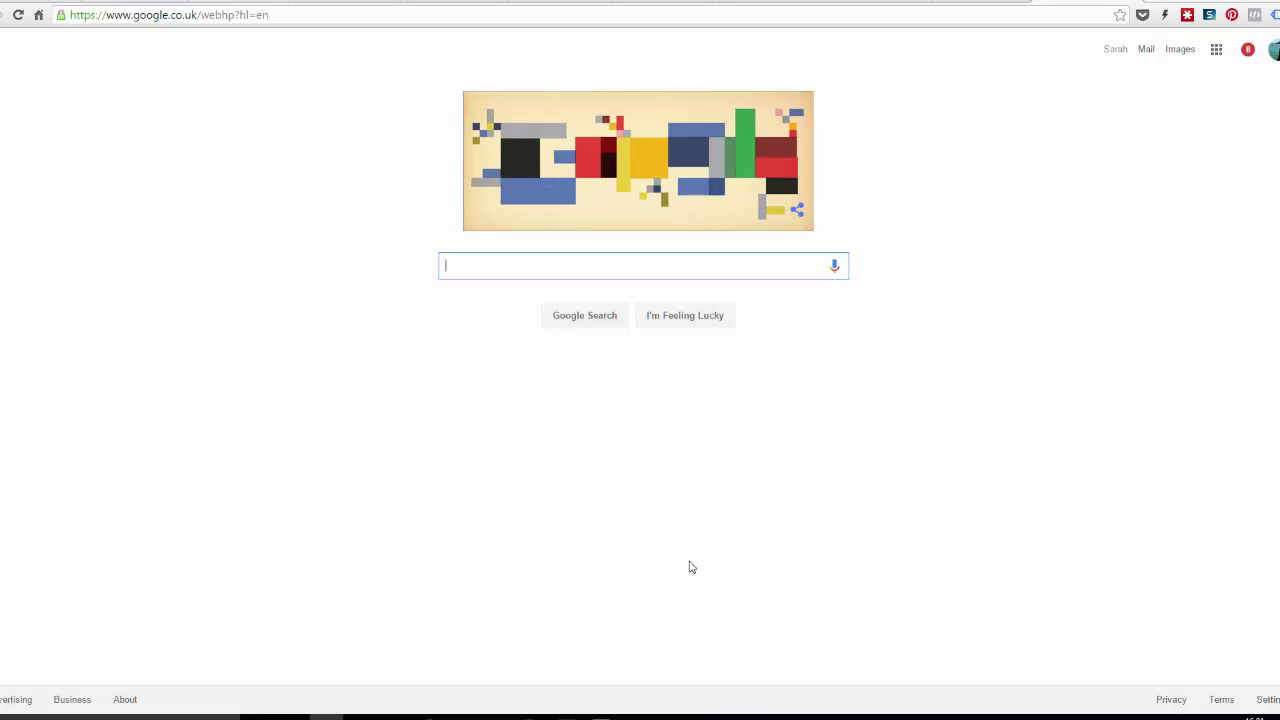
{"action": "type", "text": "keywo"}
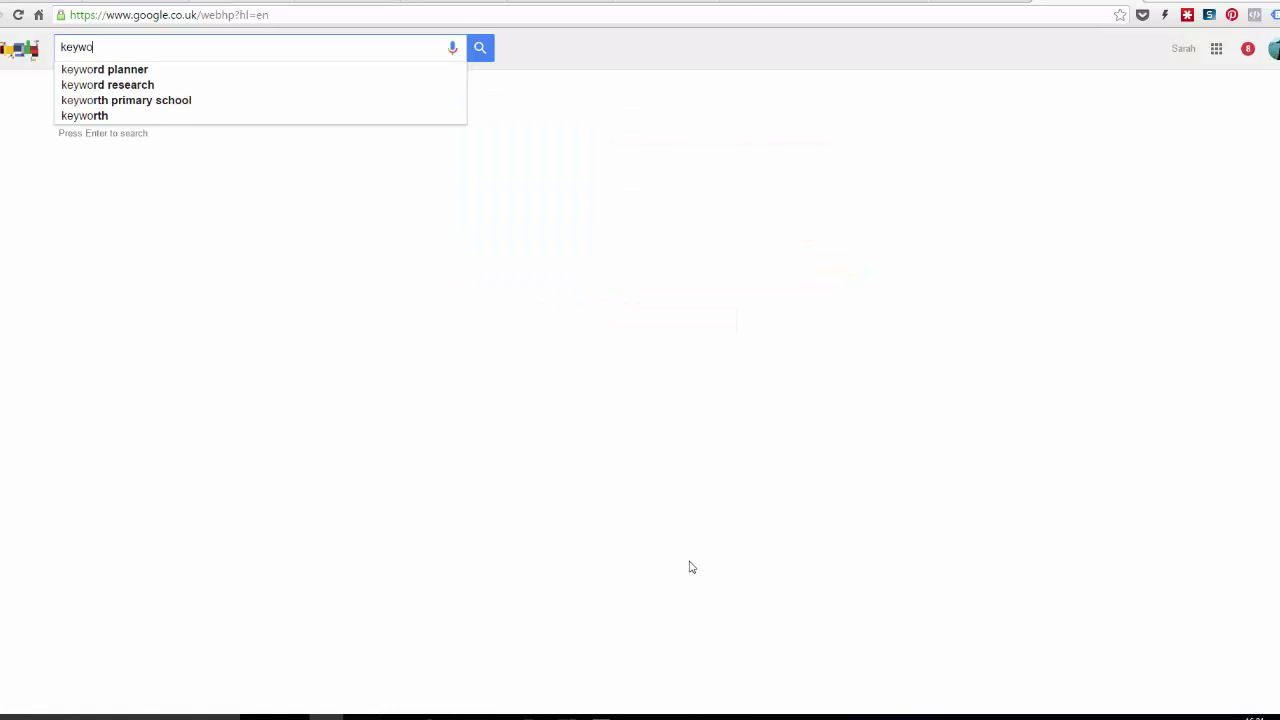
{"action": "type", "text": "rd tool"}
{"action": "key", "text": "Return"}
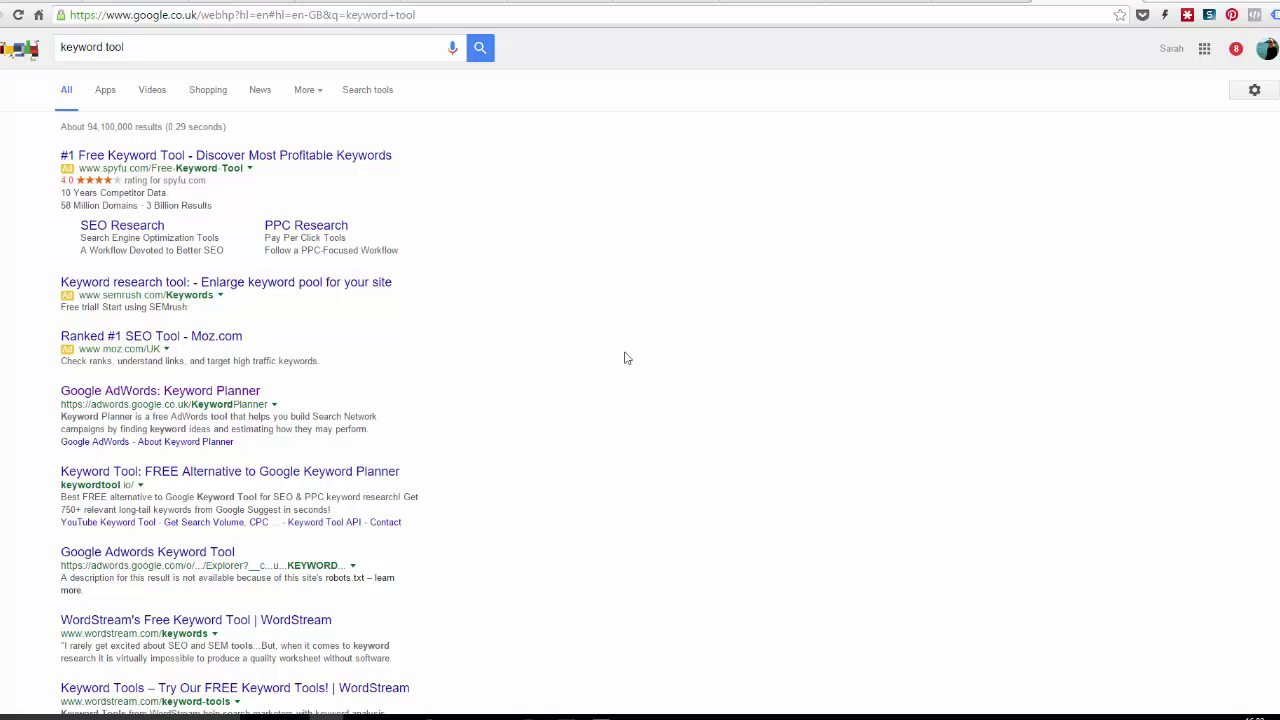
Switch to SECockpit on SwissMadeMarketing and look through the phrases in the "make money online" keyword list.
{"action": "left_click", "coordinate": [670, 4]}
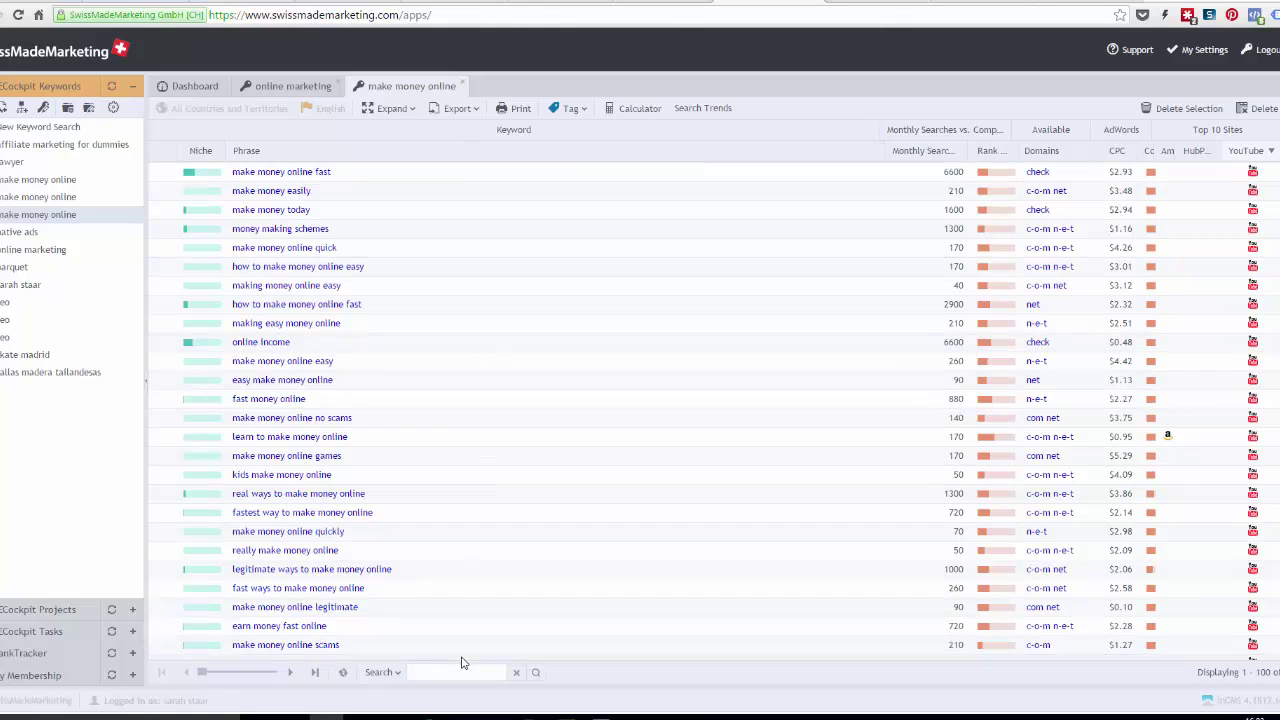
{"action": "scroll", "coordinate": [510, 416], "scroll_direction": "down", "scroll_amount": 15}
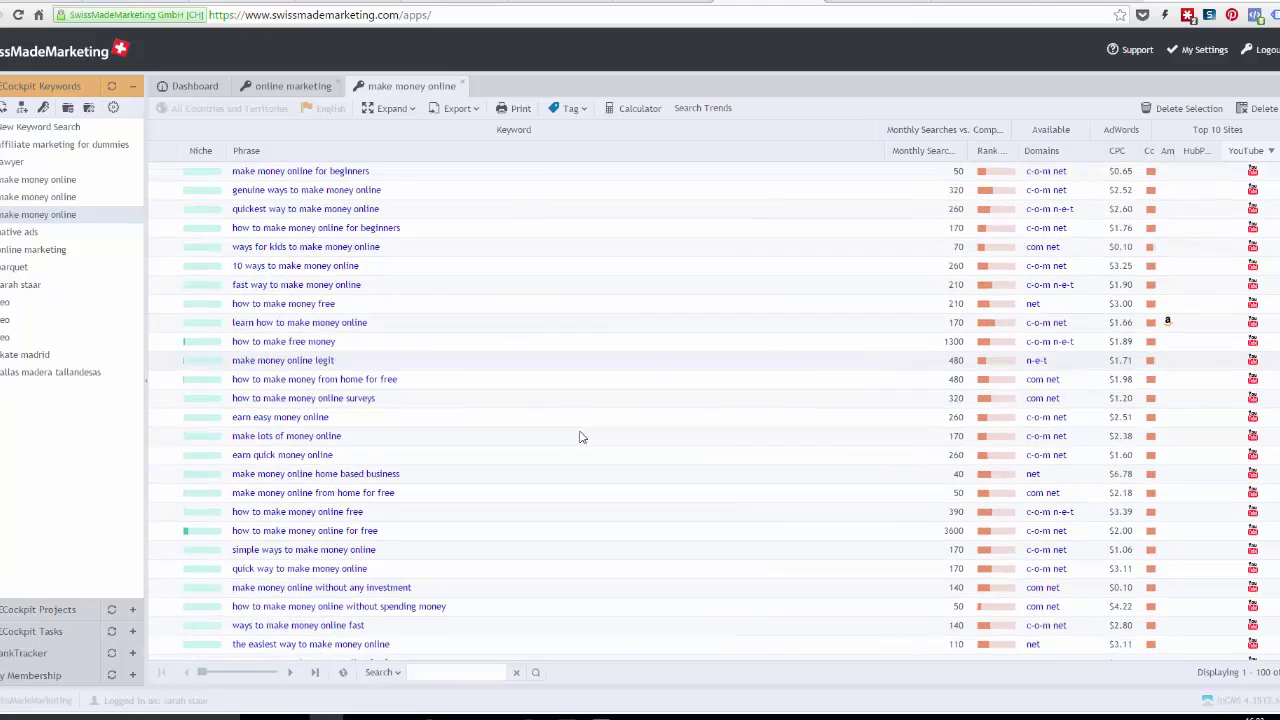
{"action": "scroll", "coordinate": [587, 451], "scroll_direction": "down", "scroll_amount": 5}
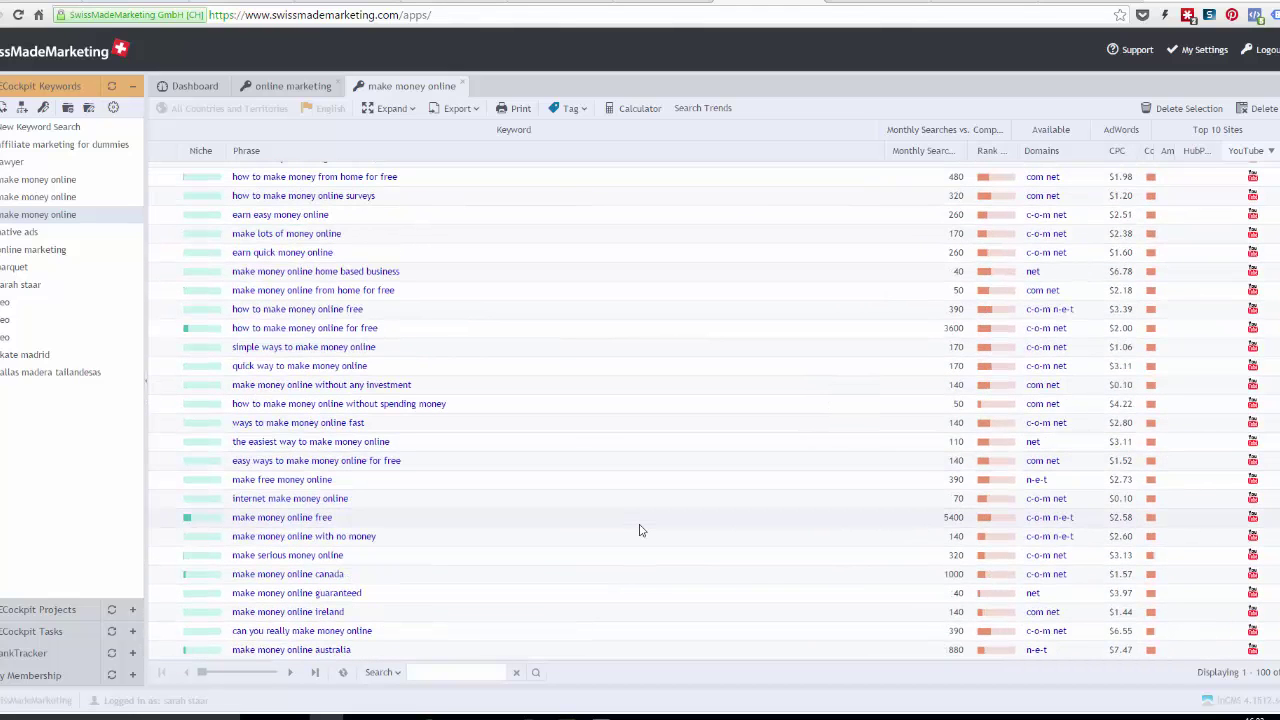
{"action": "scroll", "coordinate": [637, 529], "scroll_direction": "down", "scroll_amount": 5}
{"action": "scroll", "coordinate": [640, 530], "scroll_direction": "up", "scroll_amount": 10}
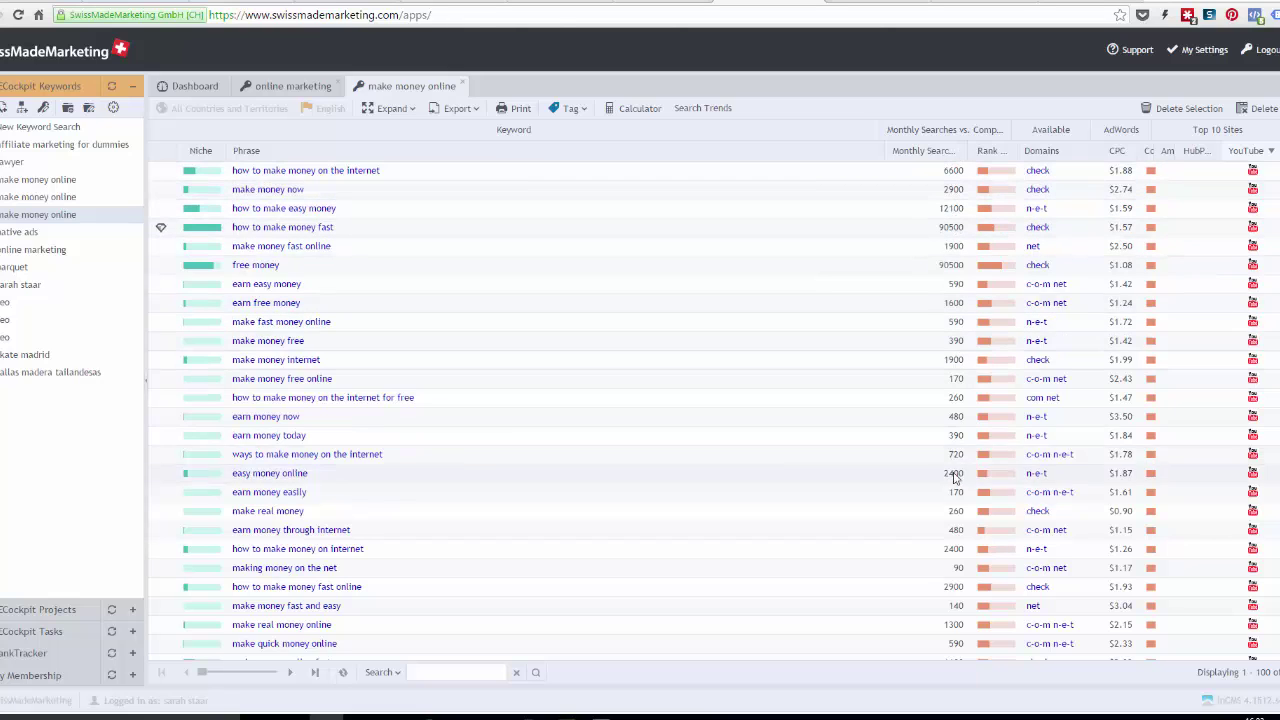
Sort the keywords by monthly searches from highest to lowest and check domain availability for "how to make money".
{"action": "left_click", "coordinate": [930, 155]}
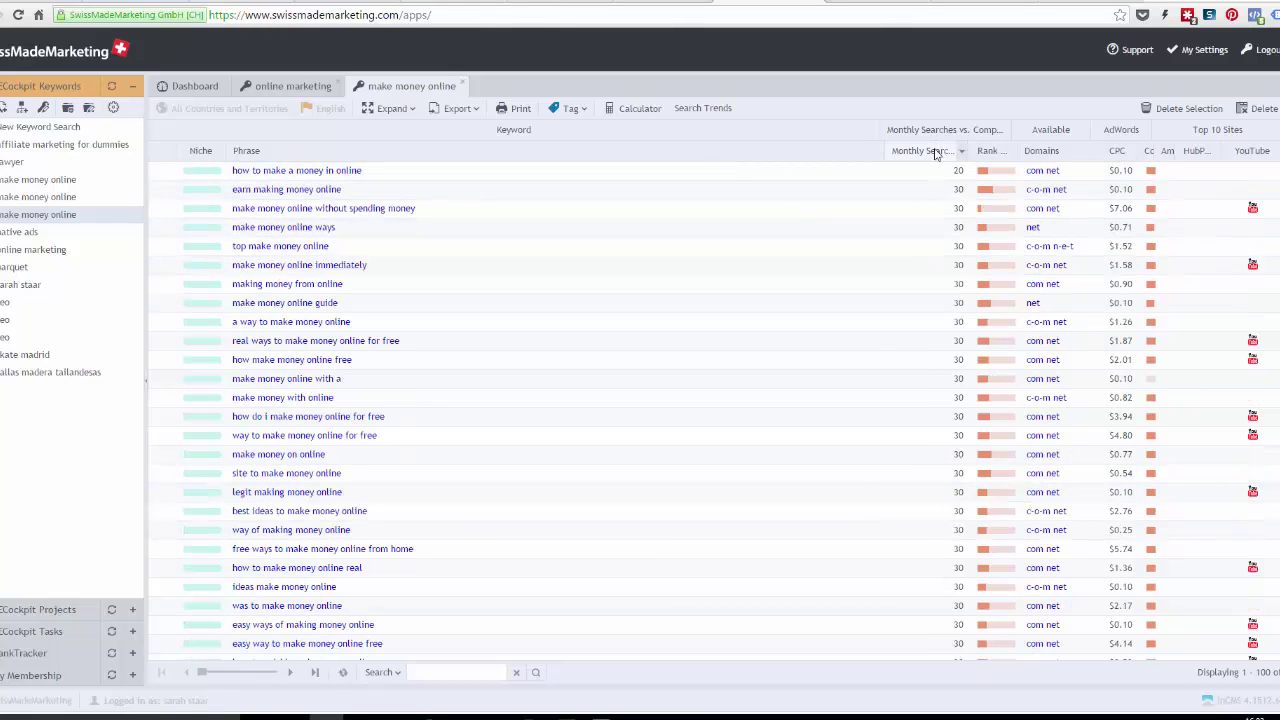
{"action": "left_click", "coordinate": [936, 154]}
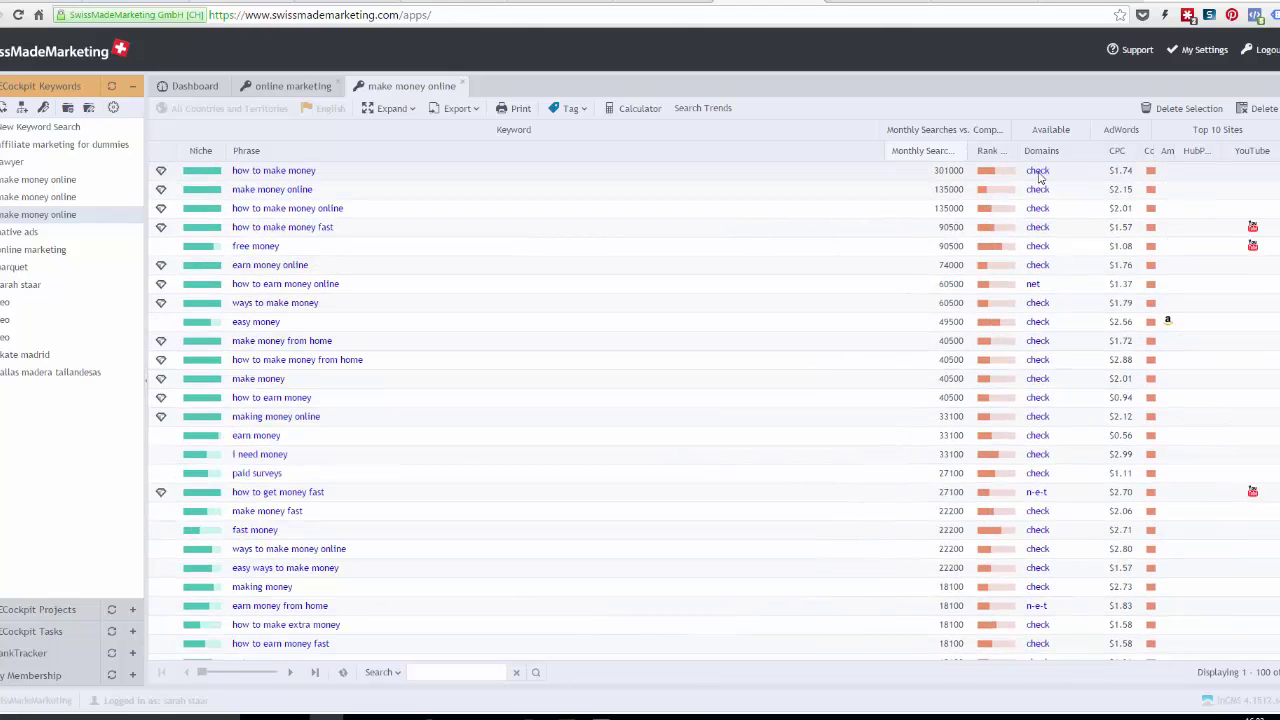
{"action": "left_click", "coordinate": [1037, 172]}
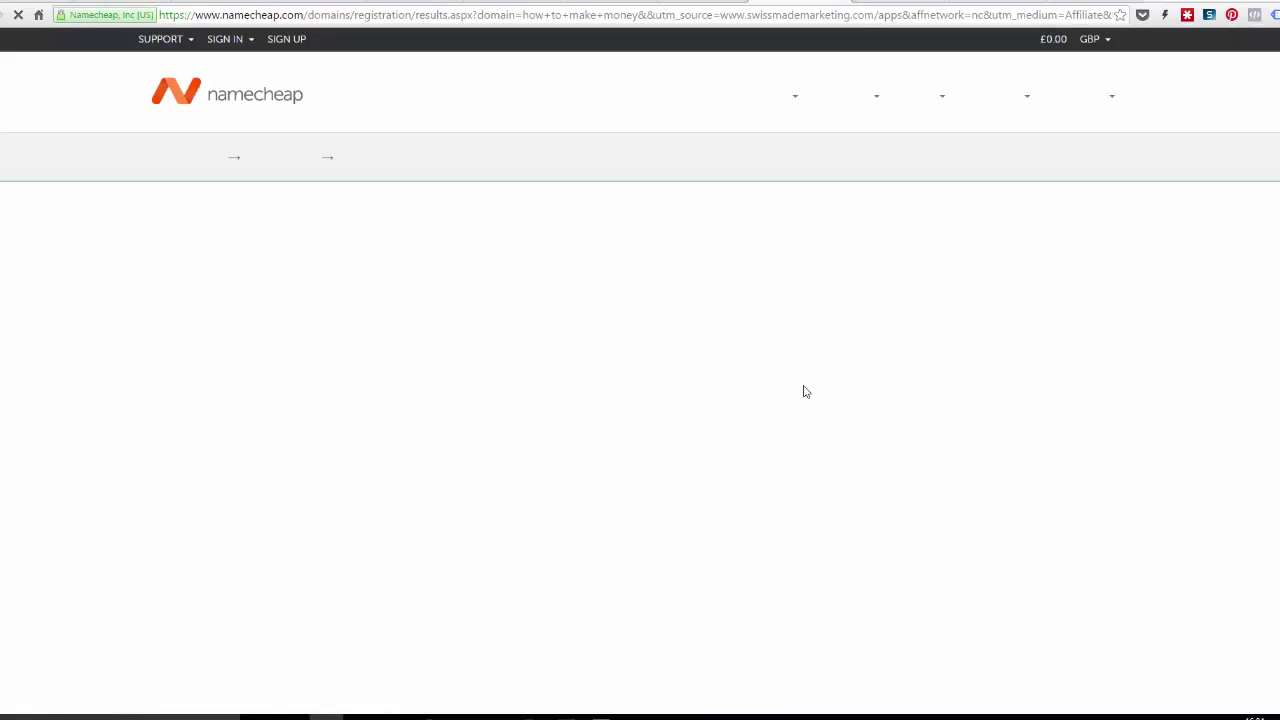
{"action": "scroll", "coordinate": [780, 450], "scroll_direction": "down", "scroll_amount": 2}
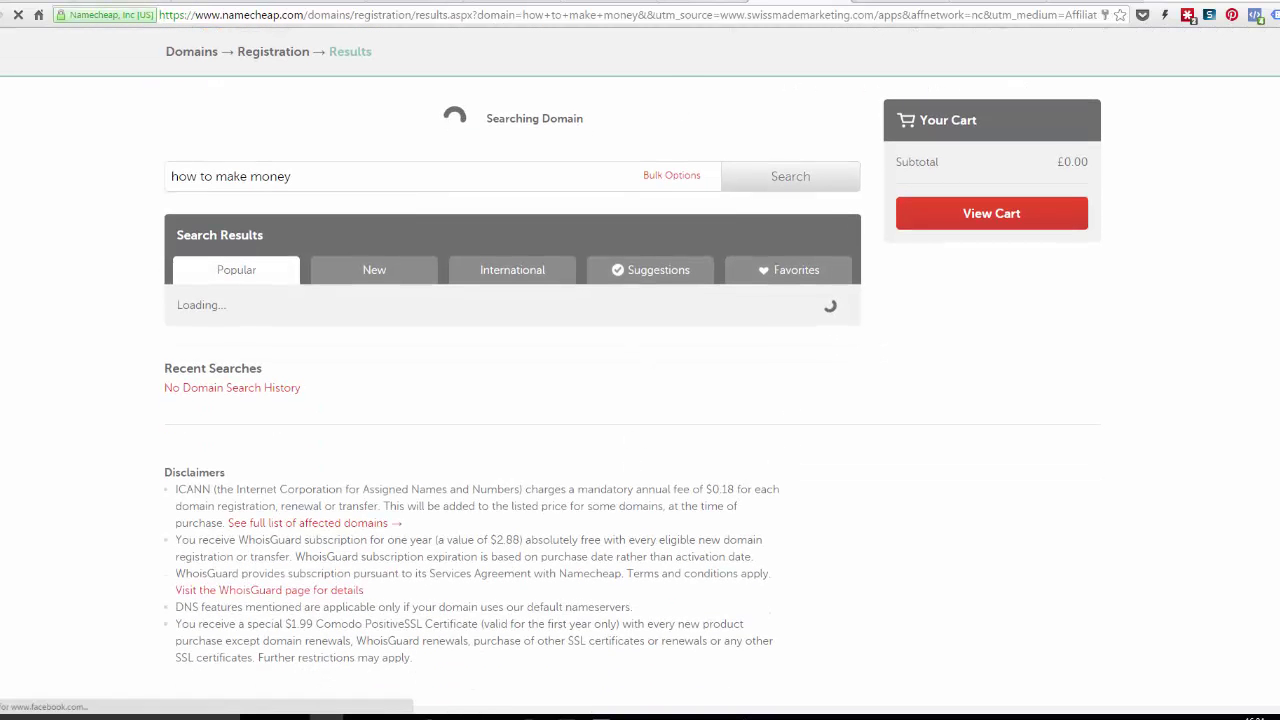
{"action": "left_click", "coordinate": [713, 4]}
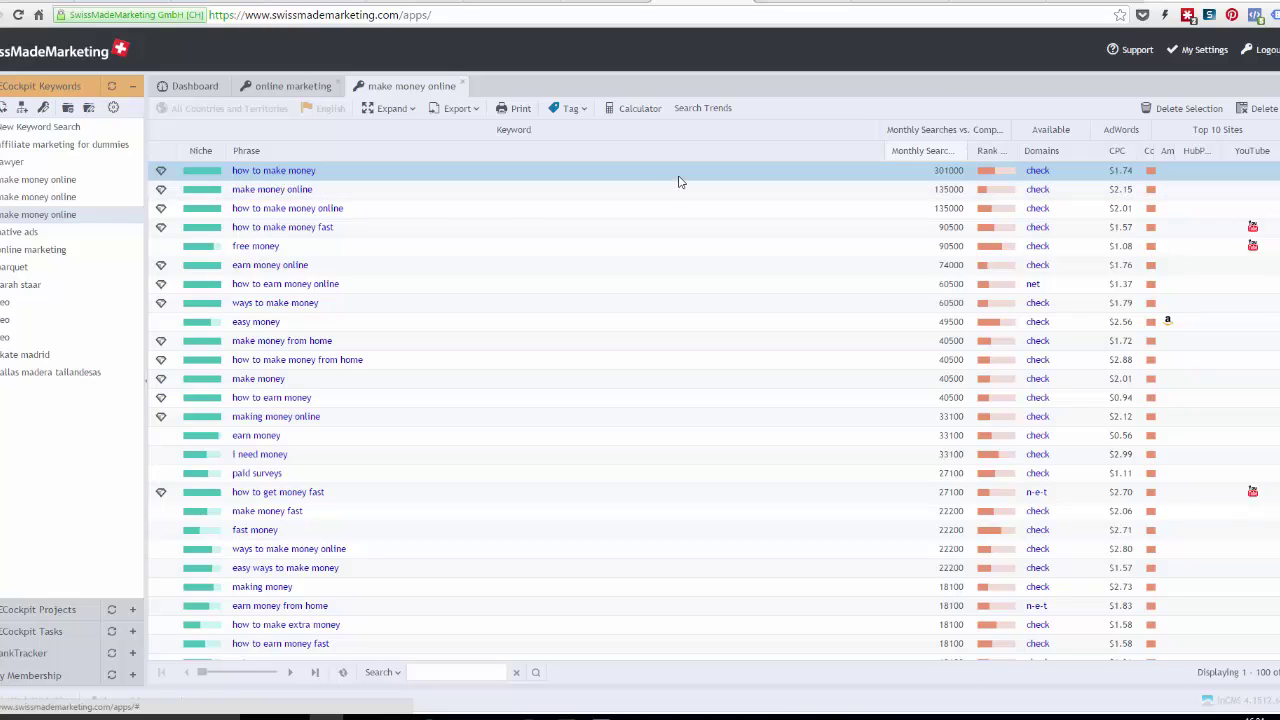
Open the top 10 results analysis for "how to make money" and for "how to make money fast online".
{"action": "double_click", "coordinate": [678, 178]}
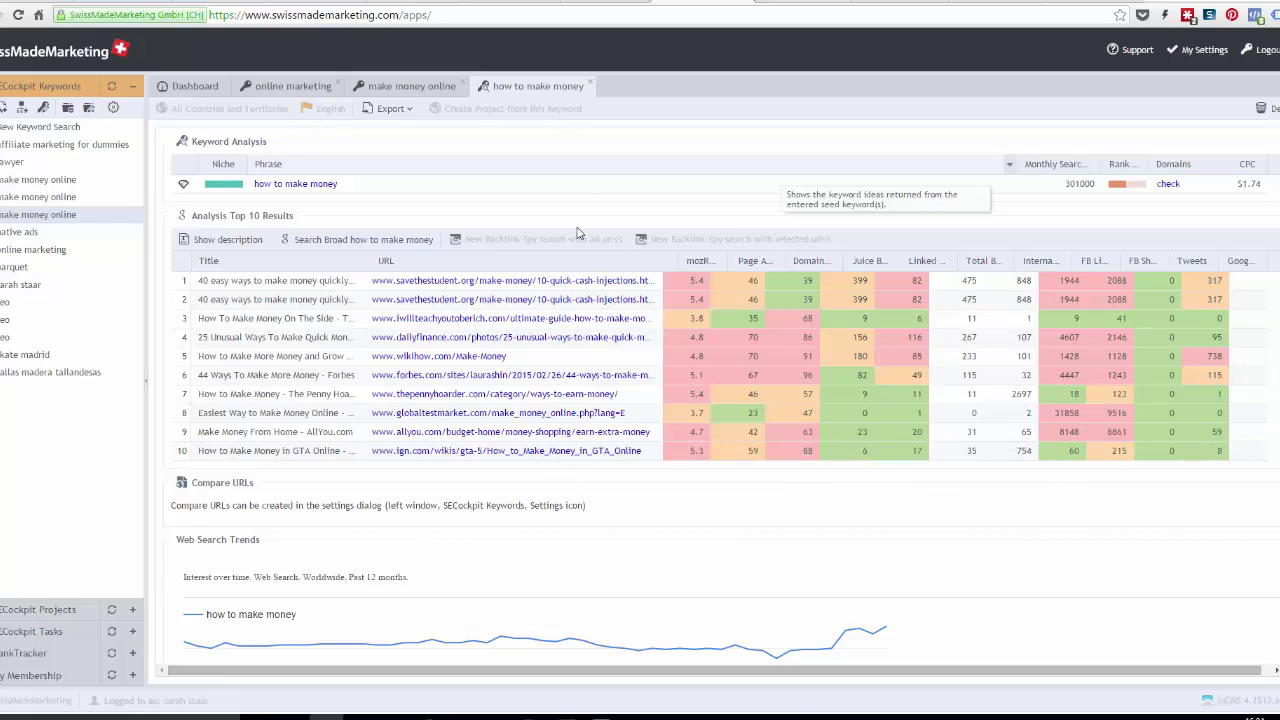
{"action": "left_click", "coordinate": [405, 86]}
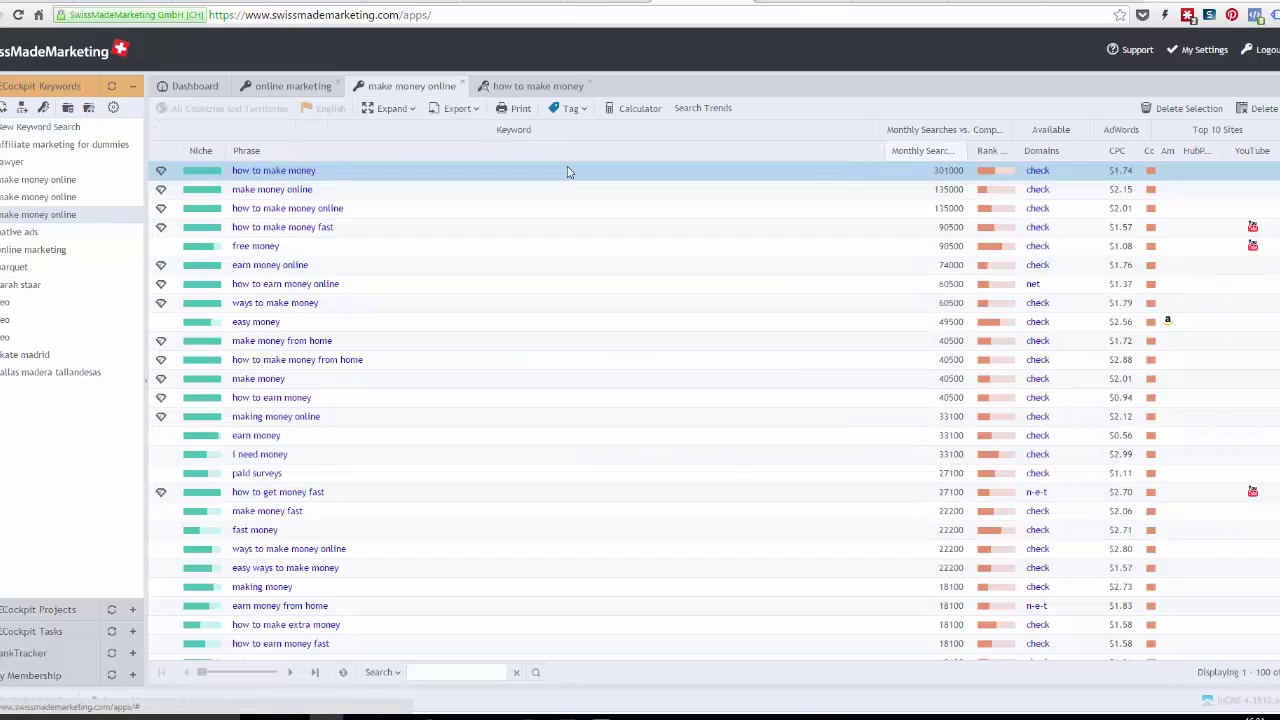
{"action": "scroll", "coordinate": [786, 372], "scroll_direction": "down", "scroll_amount": 3}
{"action": "scroll", "coordinate": [788, 373], "scroll_direction": "down", "scroll_amount": 15}
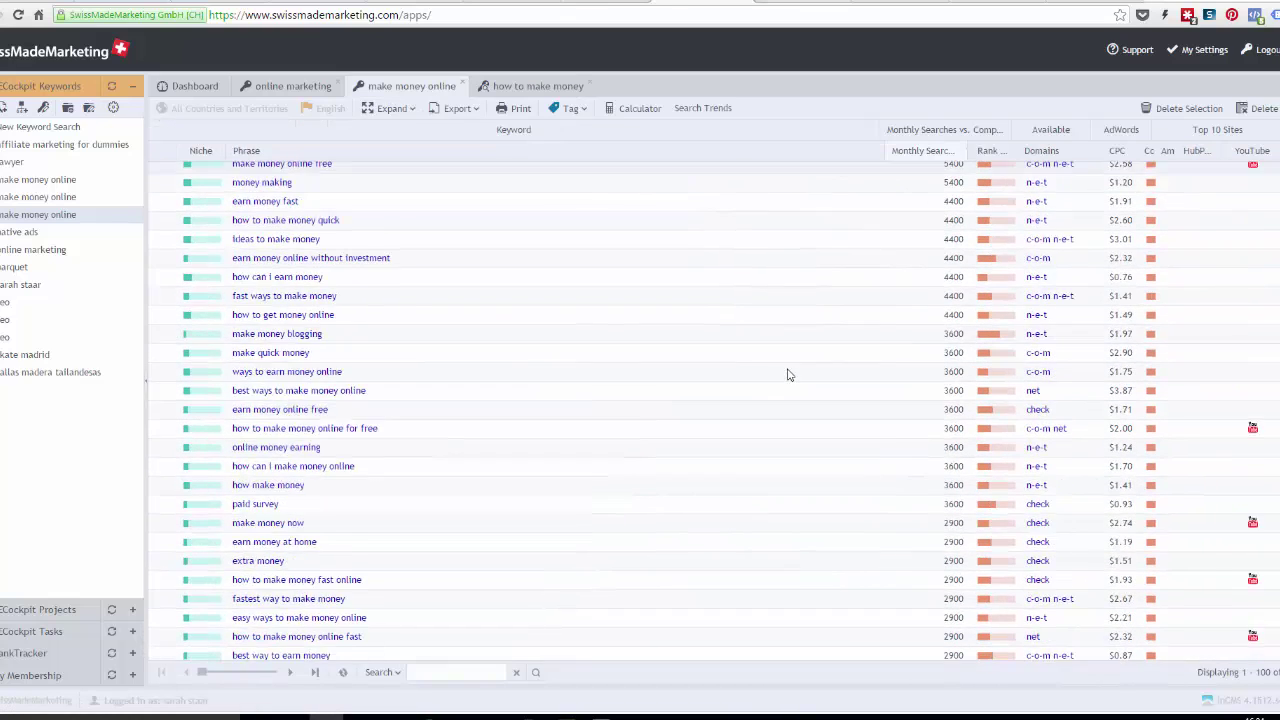
{"action": "double_click", "coordinate": [746, 514]}
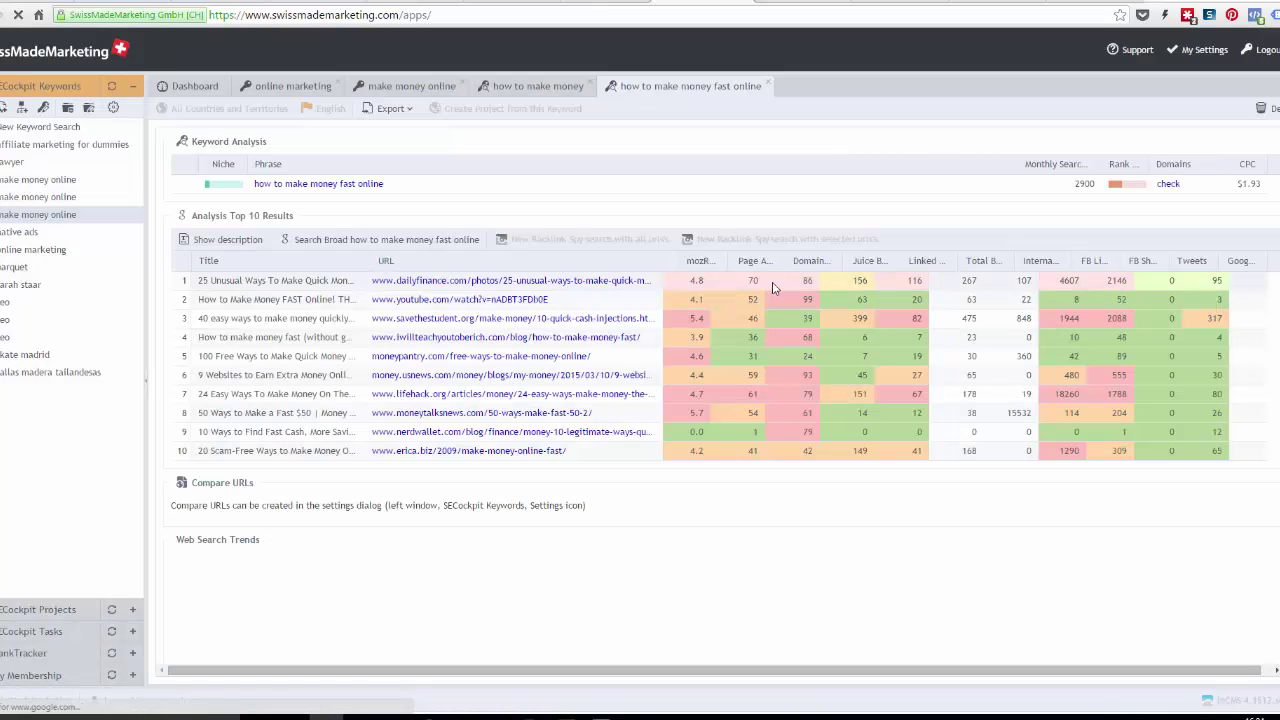
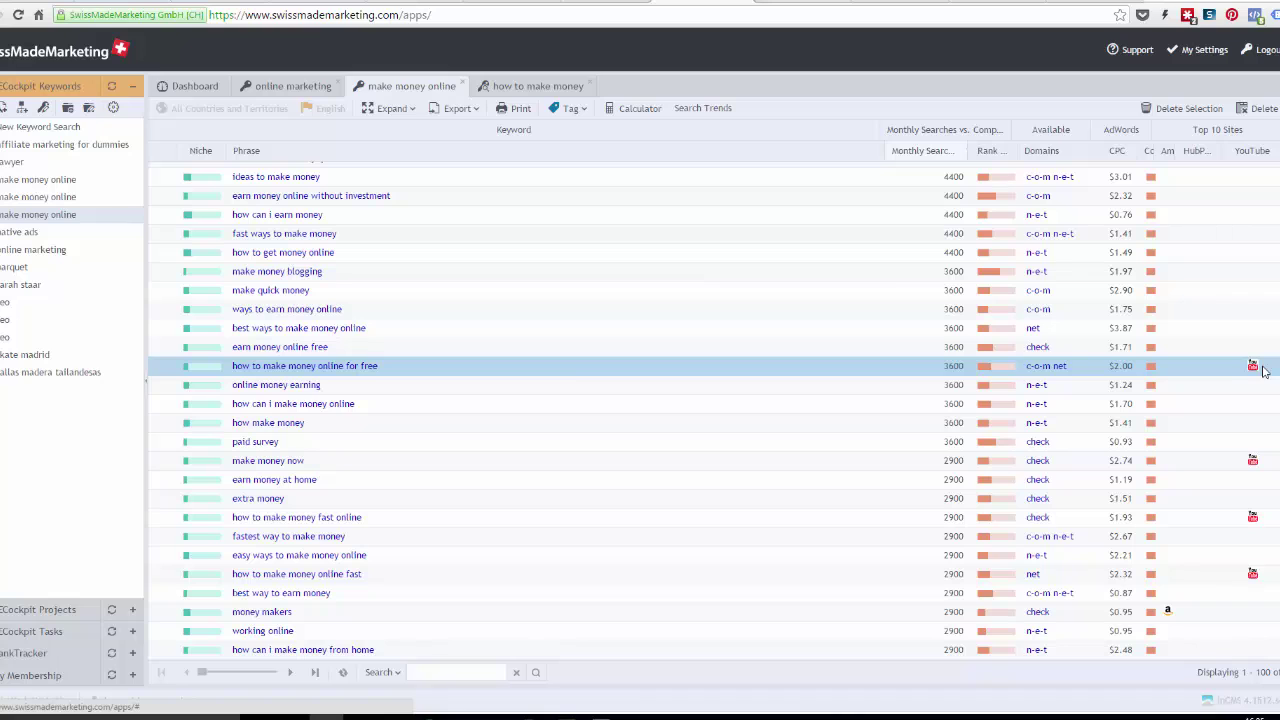
Analyse "how to make money online for free", compare it with the "how to make money" analysis, and return to the keyword list.
{"action": "left_click", "coordinate": [435, 374]}
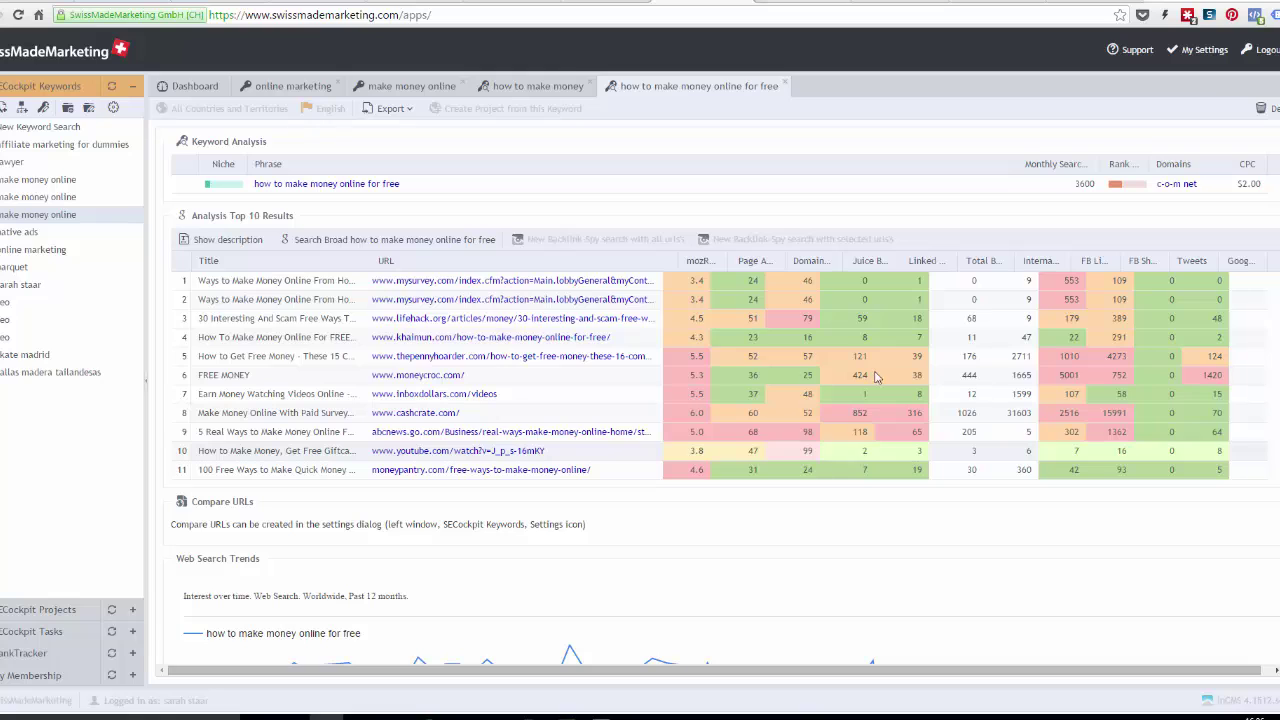
{"action": "mouse_move", "coordinate": [865, 266]}
{"action": "left_click", "coordinate": [540, 86]}
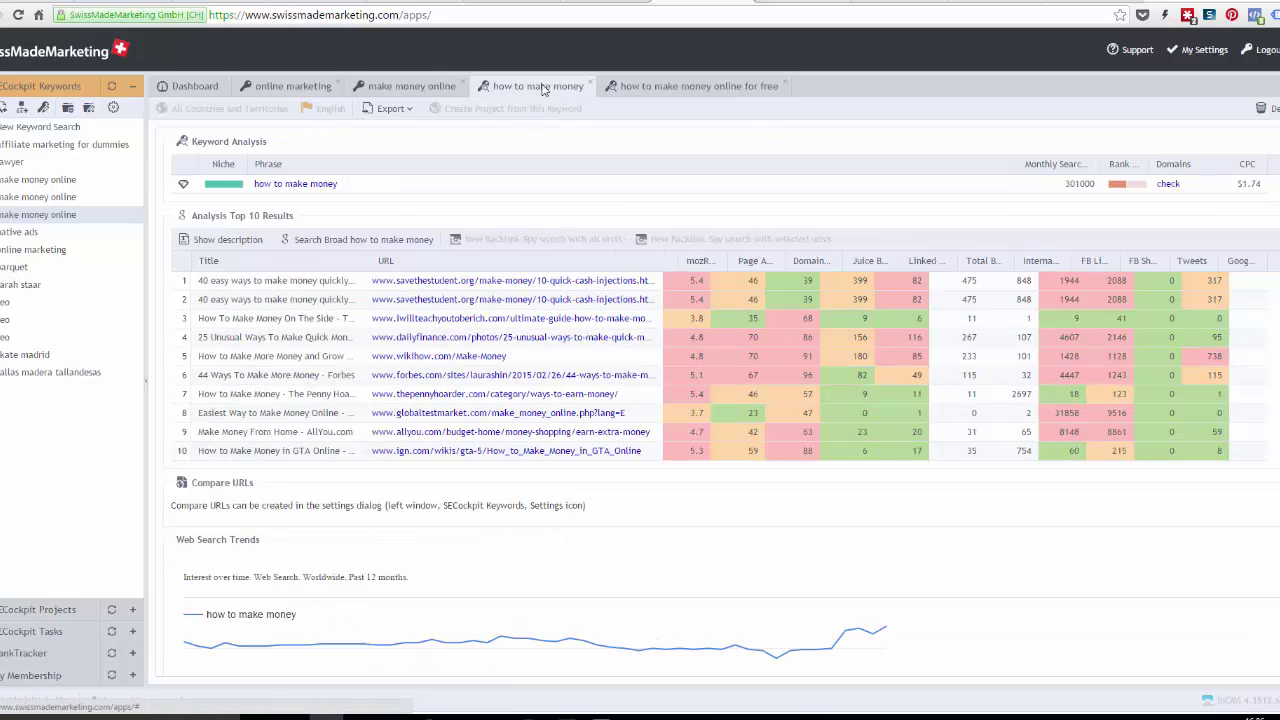
{"action": "left_click", "coordinate": [366, 88]}
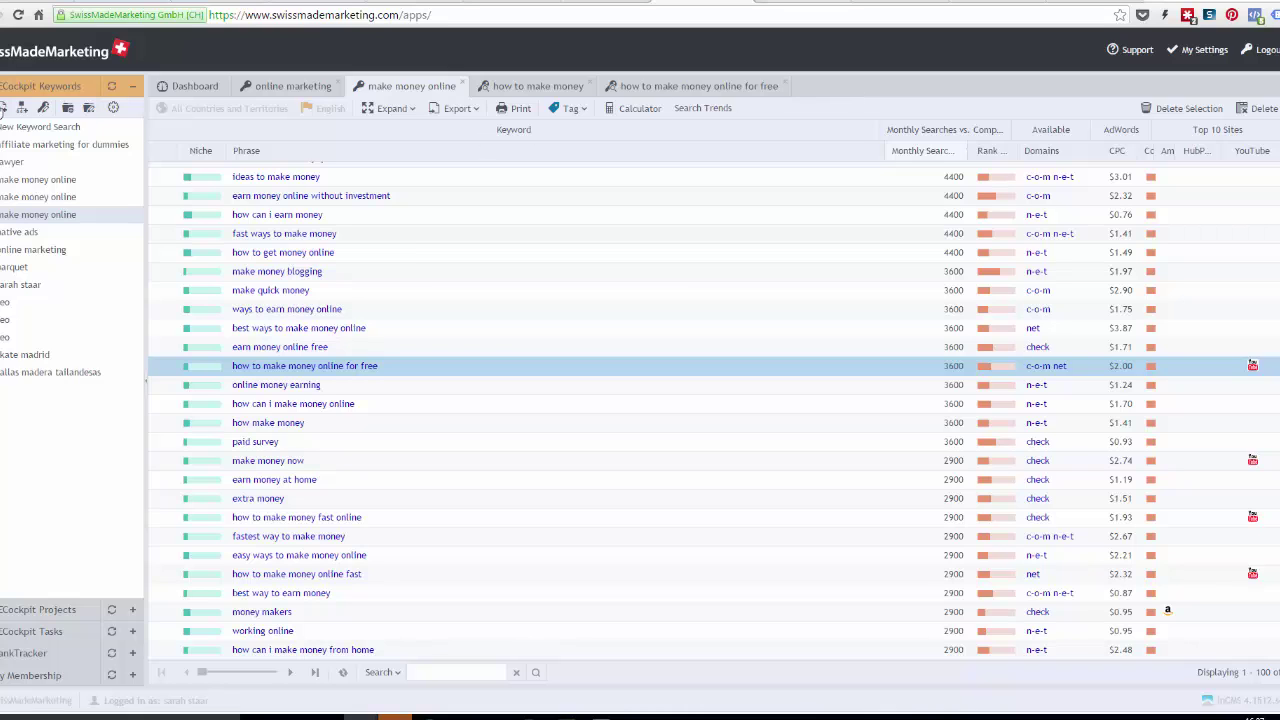
Run a new keyword search for "optimizepress" in English across All Countries and Territories.
{"action": "left_click", "coordinate": [4, 107]}
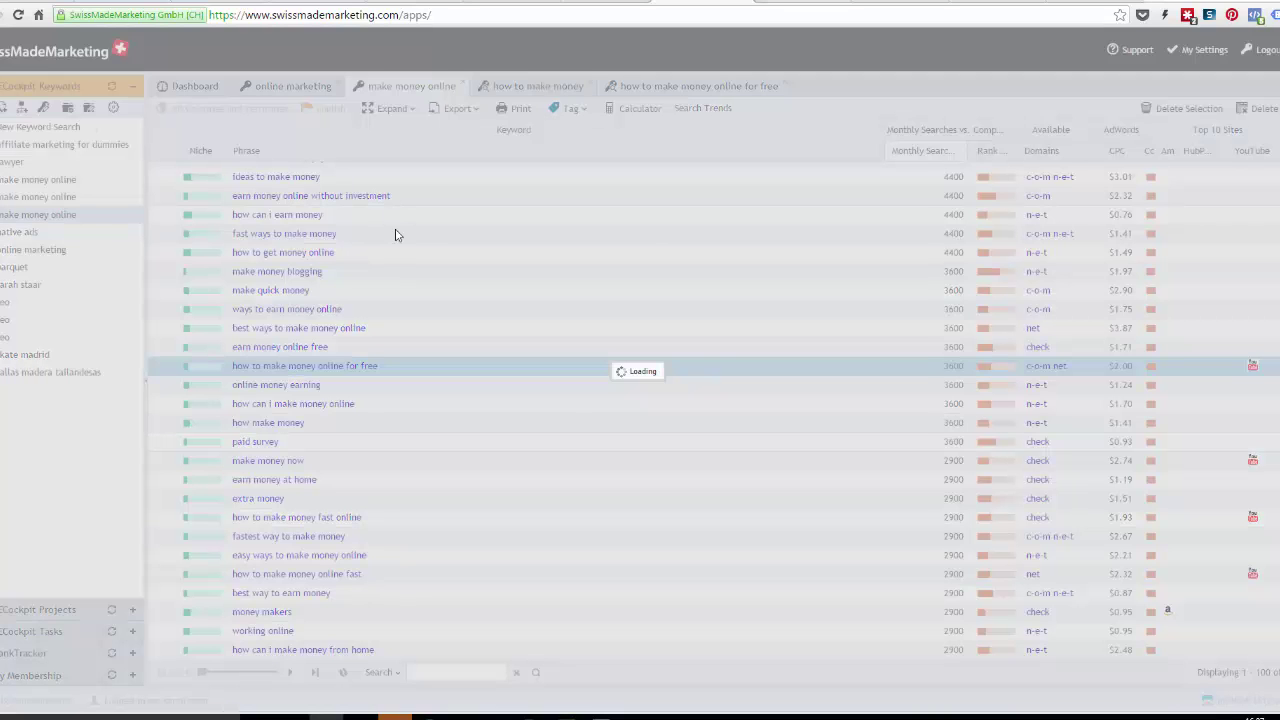
{"action": "type", "text": "optimizepress"}
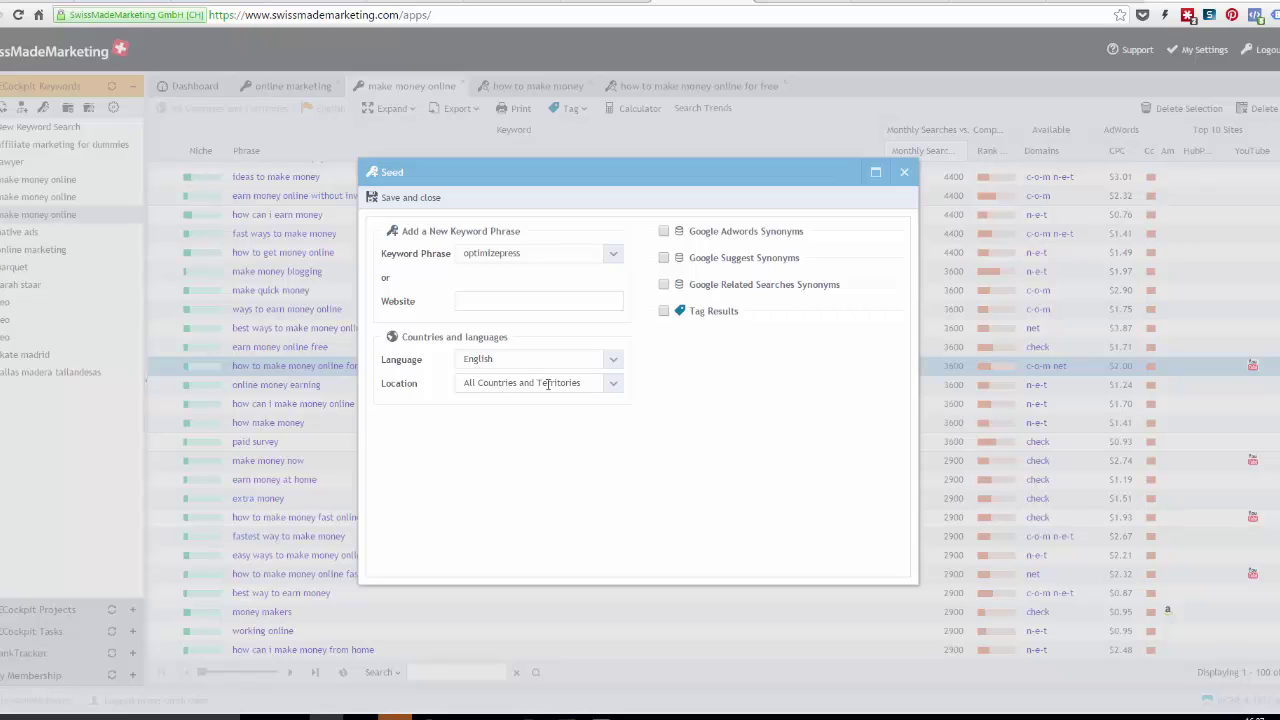
{"action": "left_click", "coordinate": [615, 384]}
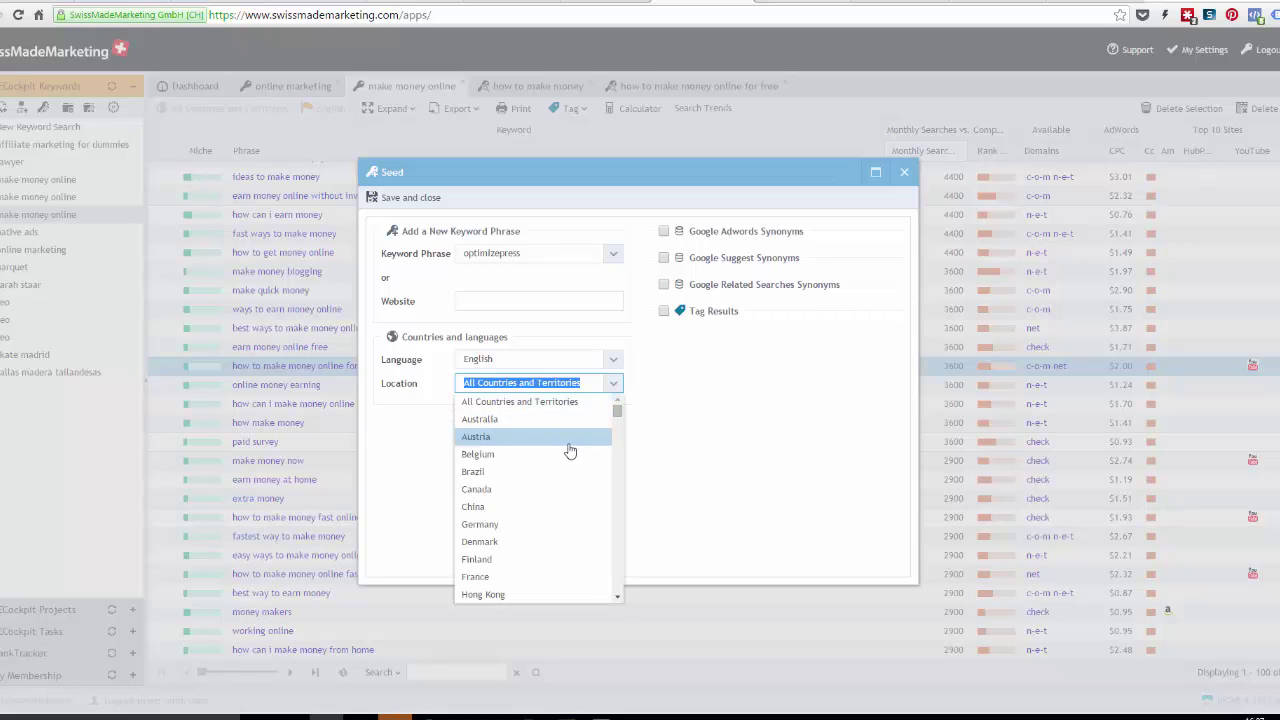
{"action": "left_click", "coordinate": [746, 434]}
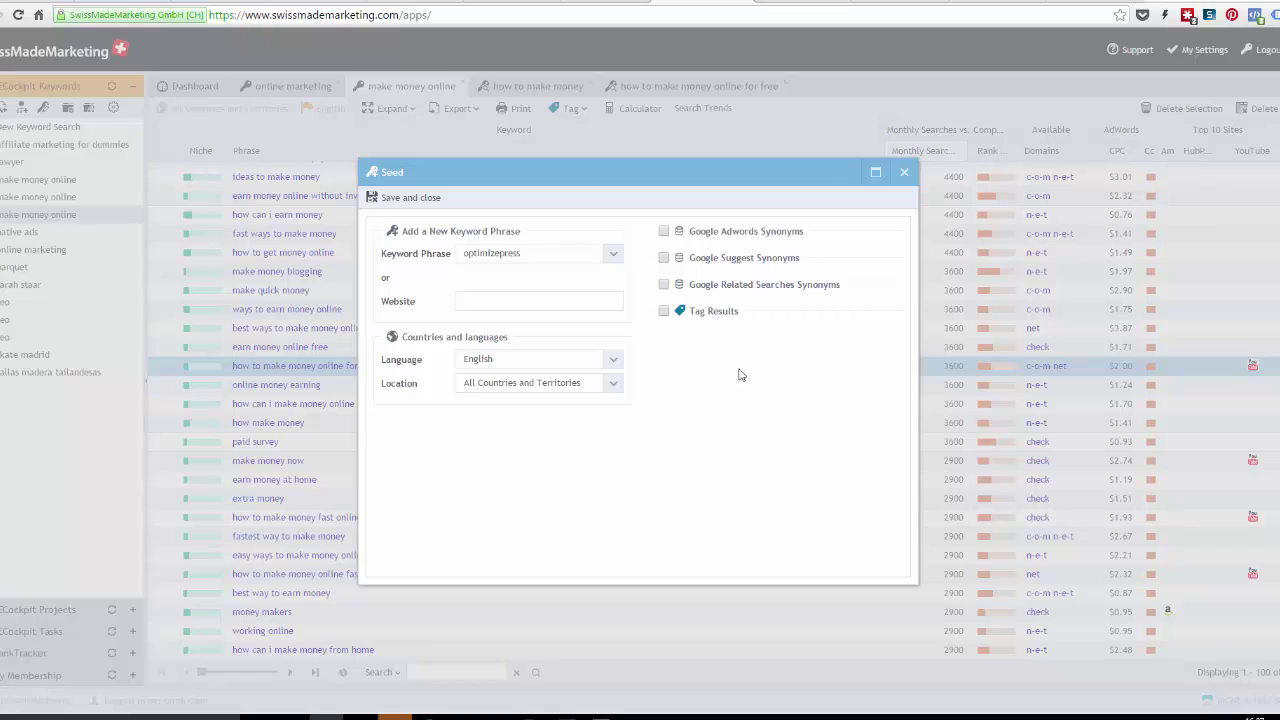
{"action": "left_click", "coordinate": [410, 198]}
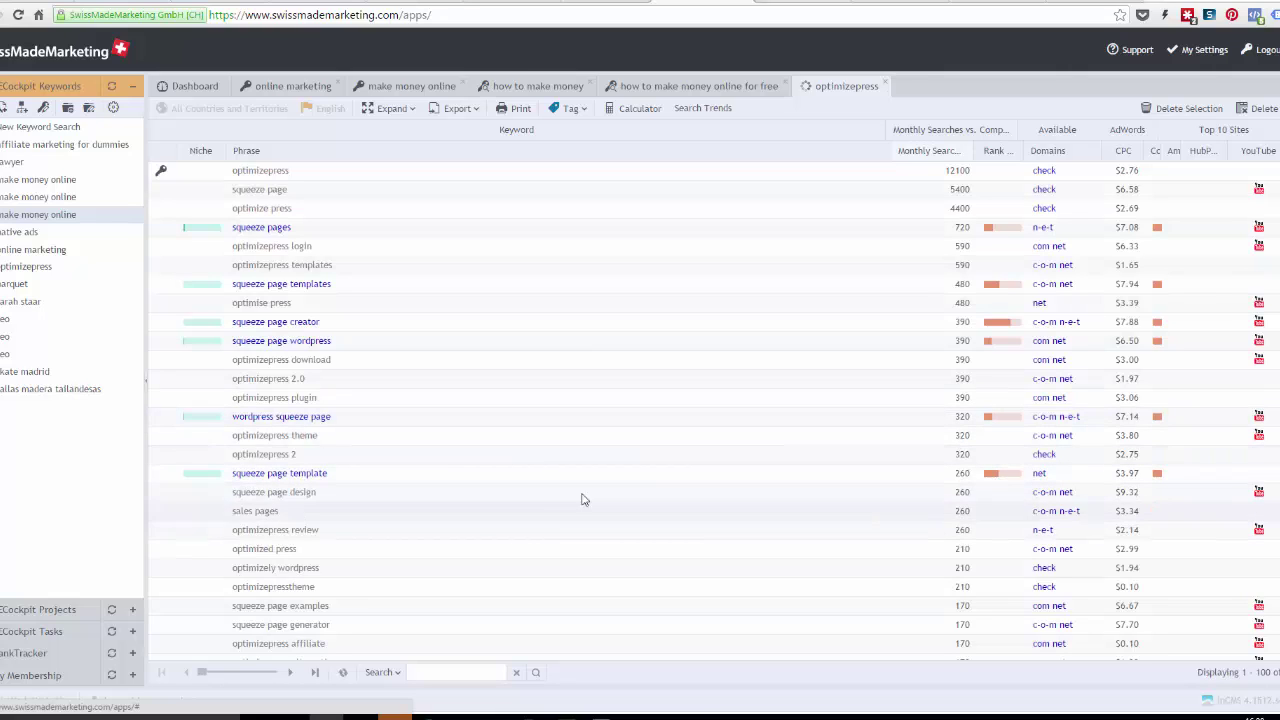
Open the top 10 results analysis for "optimizepress", reopening it from the keyword list once its data has been refreshed.
{"action": "left_click", "coordinate": [455, 174]}
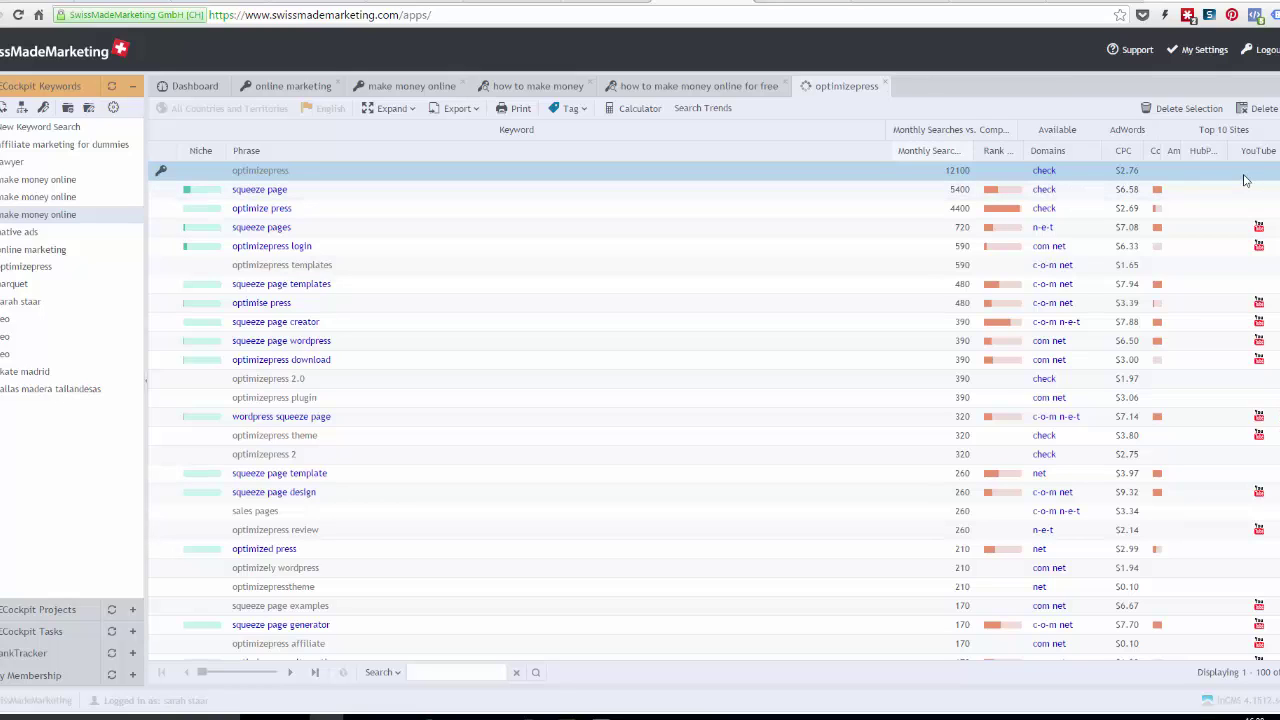
{"action": "double_click", "coordinate": [491, 178]}
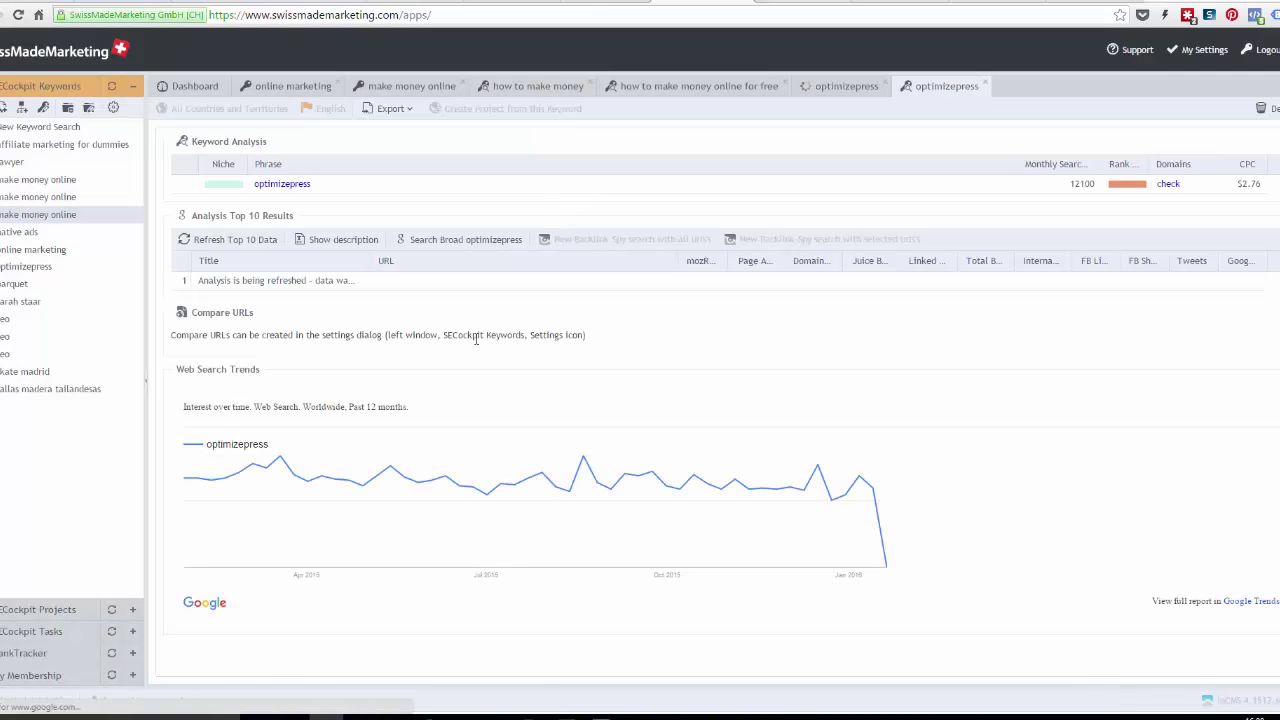
{"action": "left_click", "coordinate": [300, 284]}
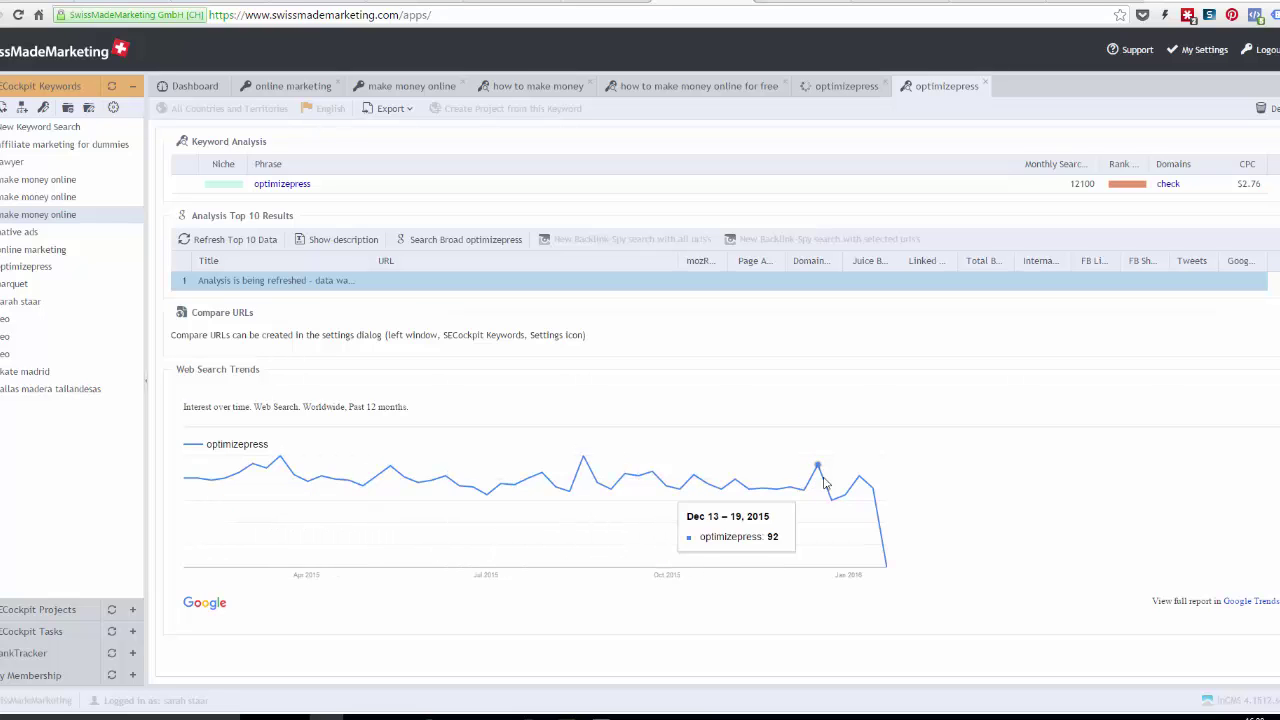
{"action": "left_click", "coordinate": [840, 90]}
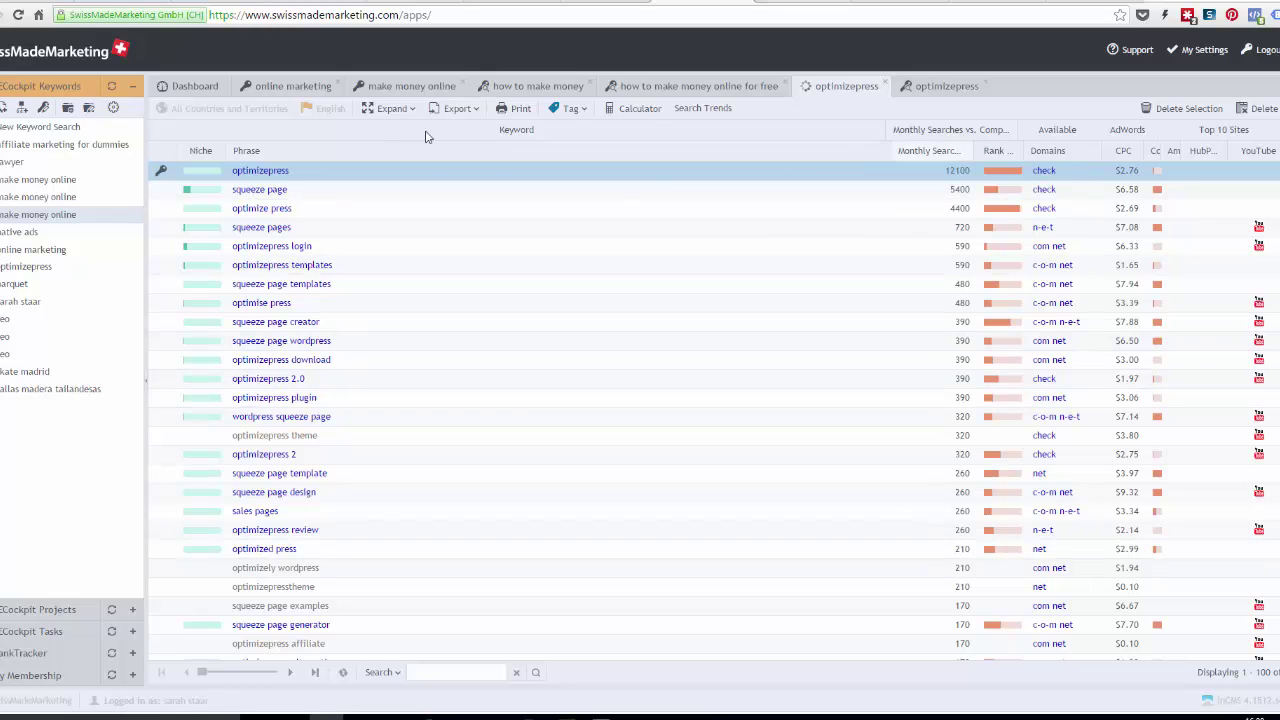
{"action": "double_click", "coordinate": [464, 179]}
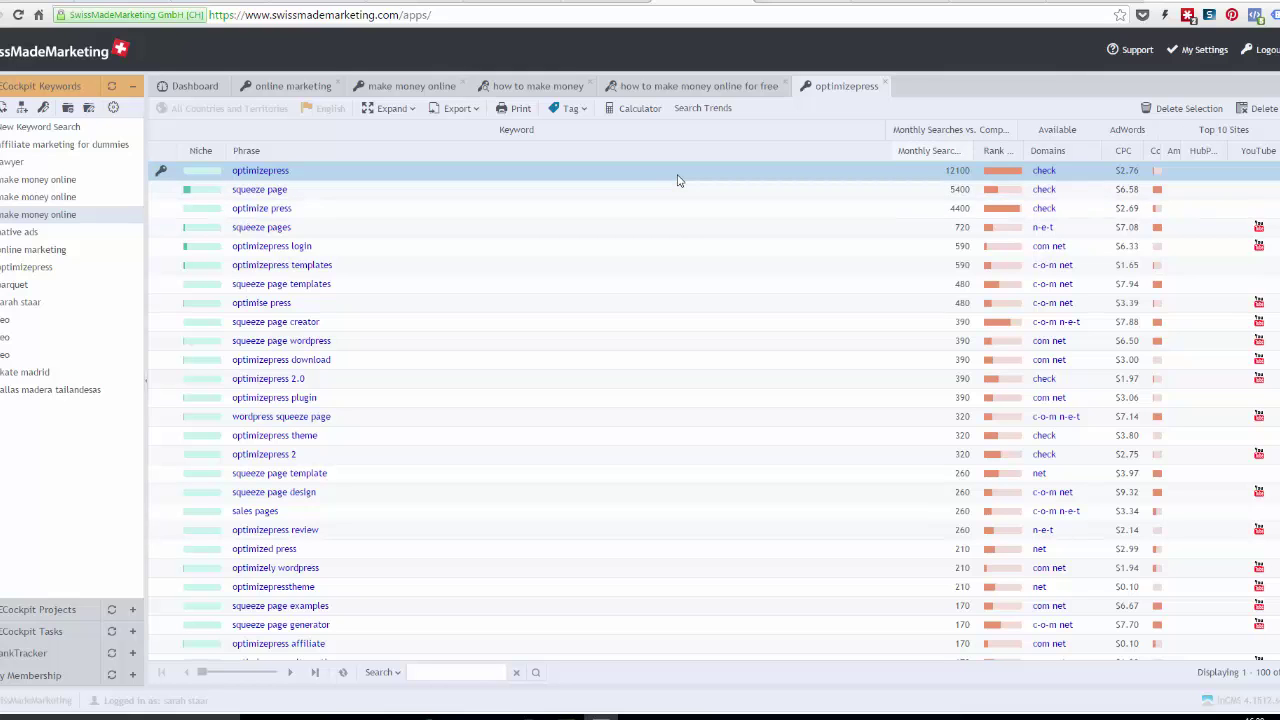
{"action": "double_click", "coordinate": [677, 179]}
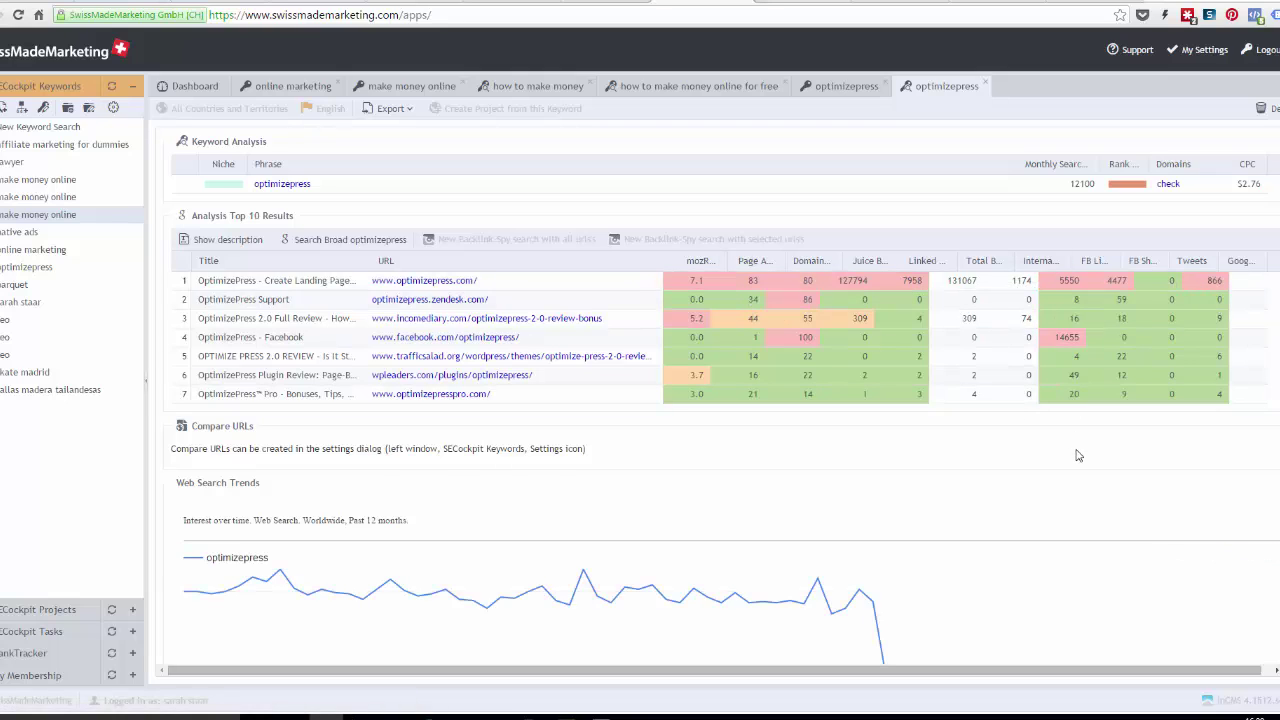
Look through the phrases in the "optimizepress" keyword list and check them against its top 10 results analysis.
{"action": "left_click", "coordinate": [846, 86]}
{"action": "scroll", "coordinate": [867, 291], "scroll_direction": "down", "scroll_amount": 15}
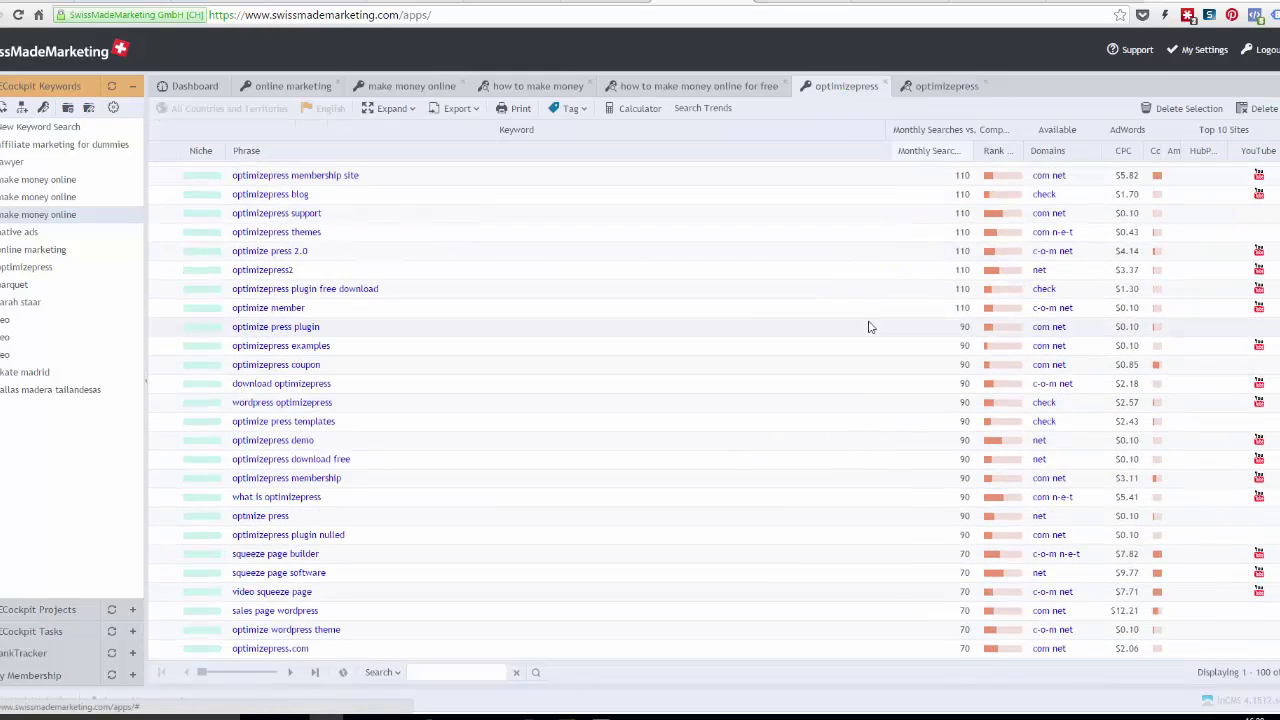
{"action": "scroll", "coordinate": [870, 380], "scroll_direction": "up", "scroll_amount": 10}
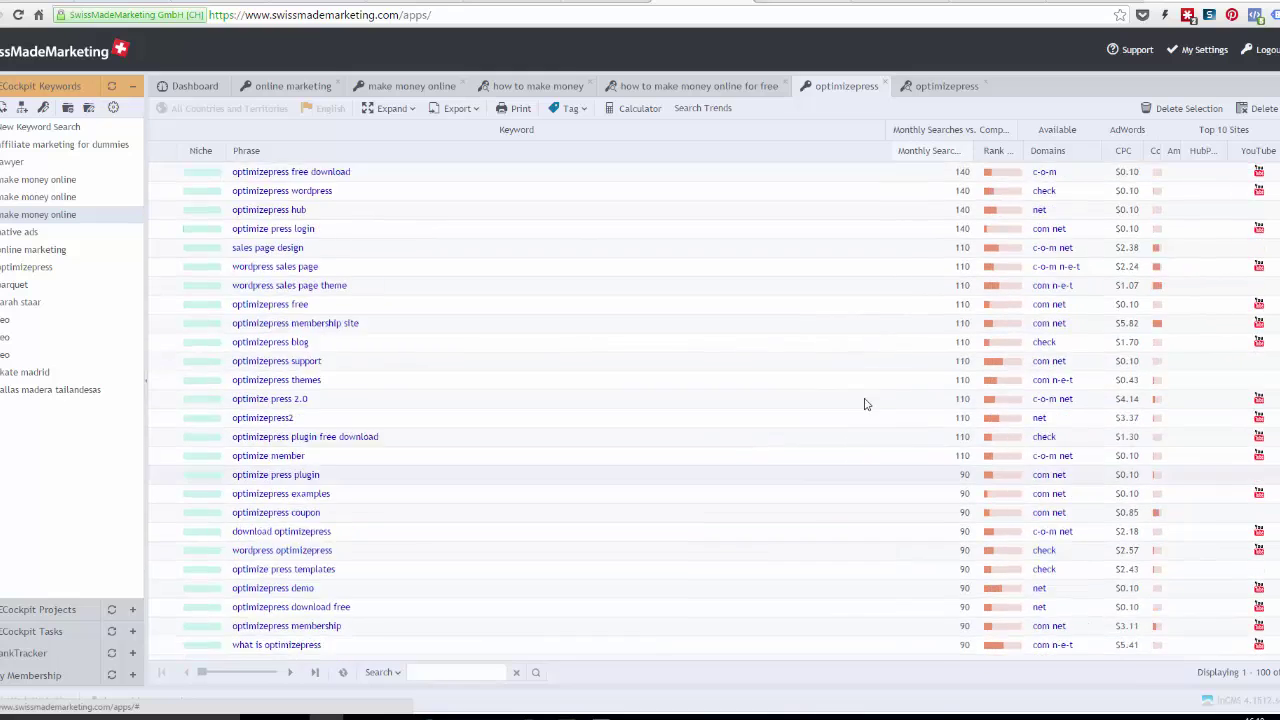
{"action": "left_click", "coordinate": [915, 88]}
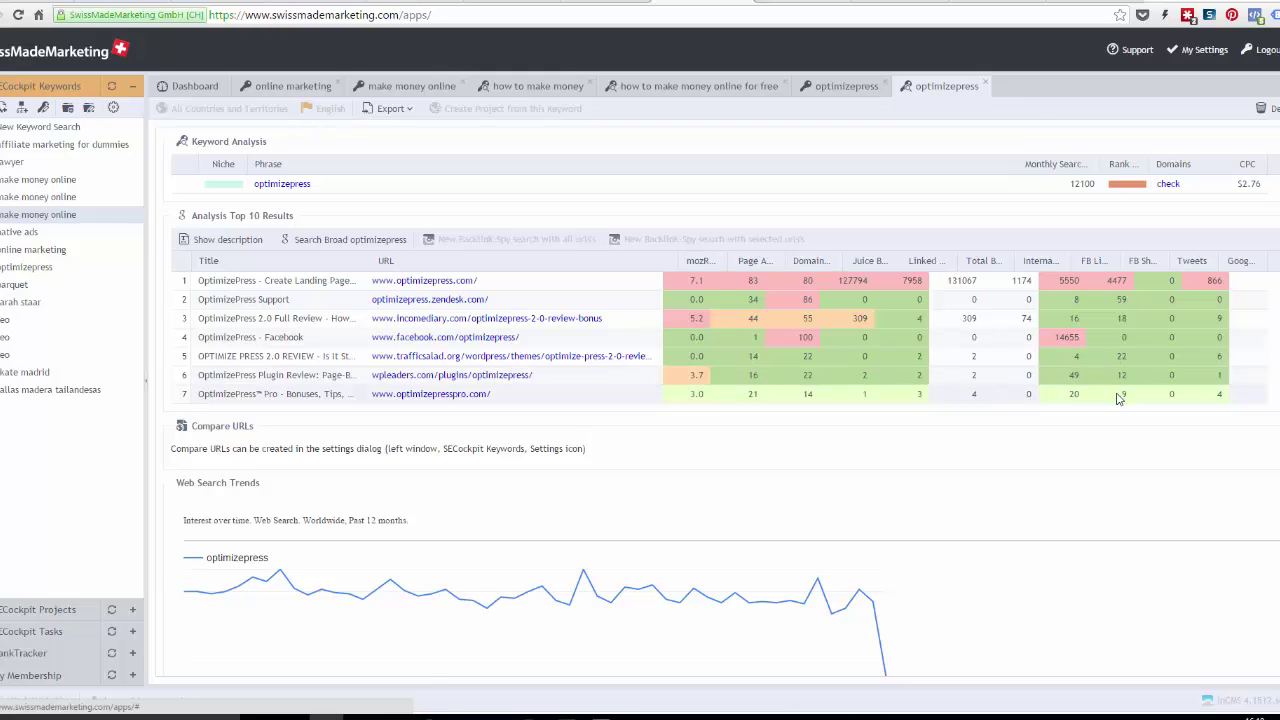
{"action": "left_click", "coordinate": [853, 95]}
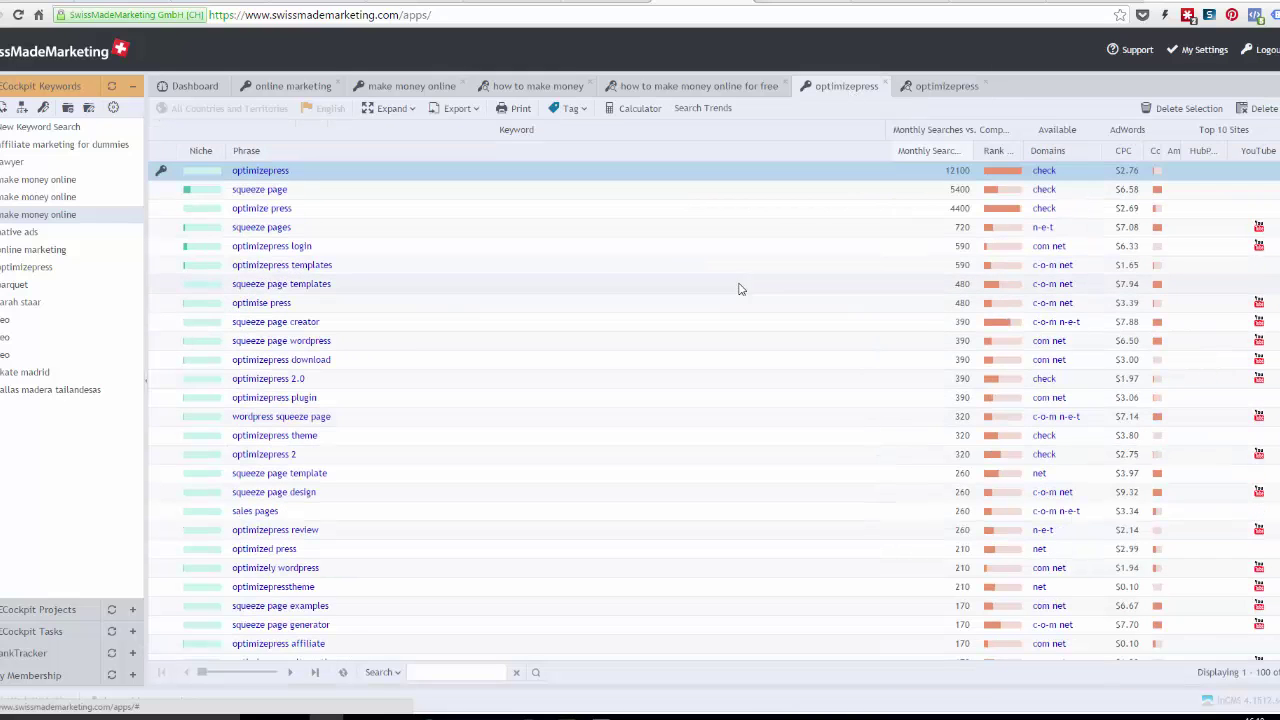
Examine the rows for "squeeze pages", "optimizepress login", "optimise press" and "optimizepress 2.0" in the keyword list.
{"action": "left_click", "coordinate": [881, 232]}
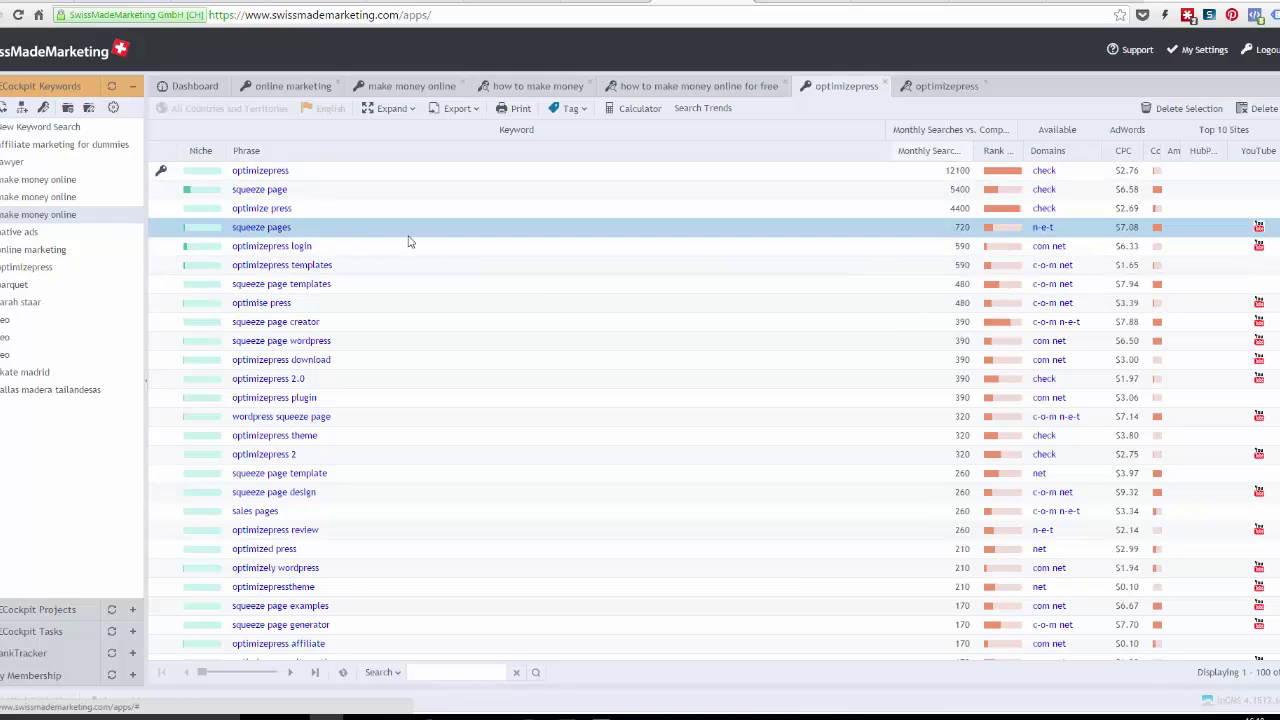
{"action": "left_click", "coordinate": [350, 250]}
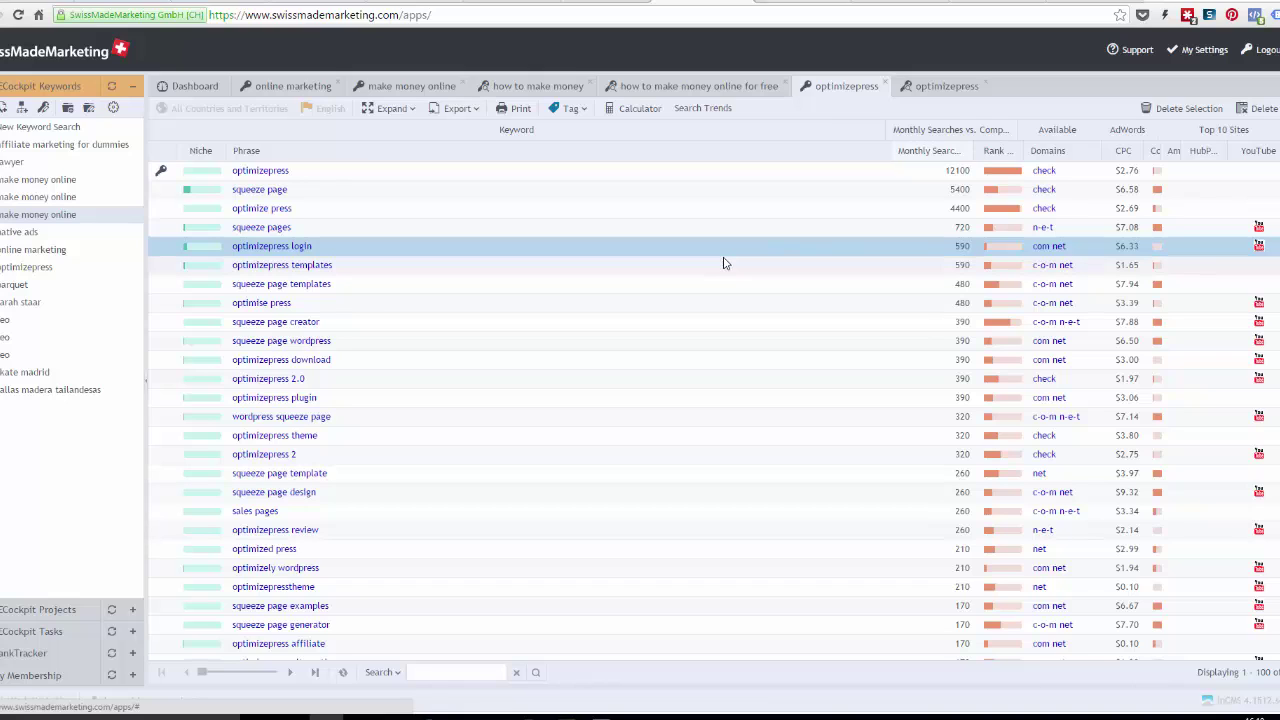
{"action": "left_click", "coordinate": [536, 310]}
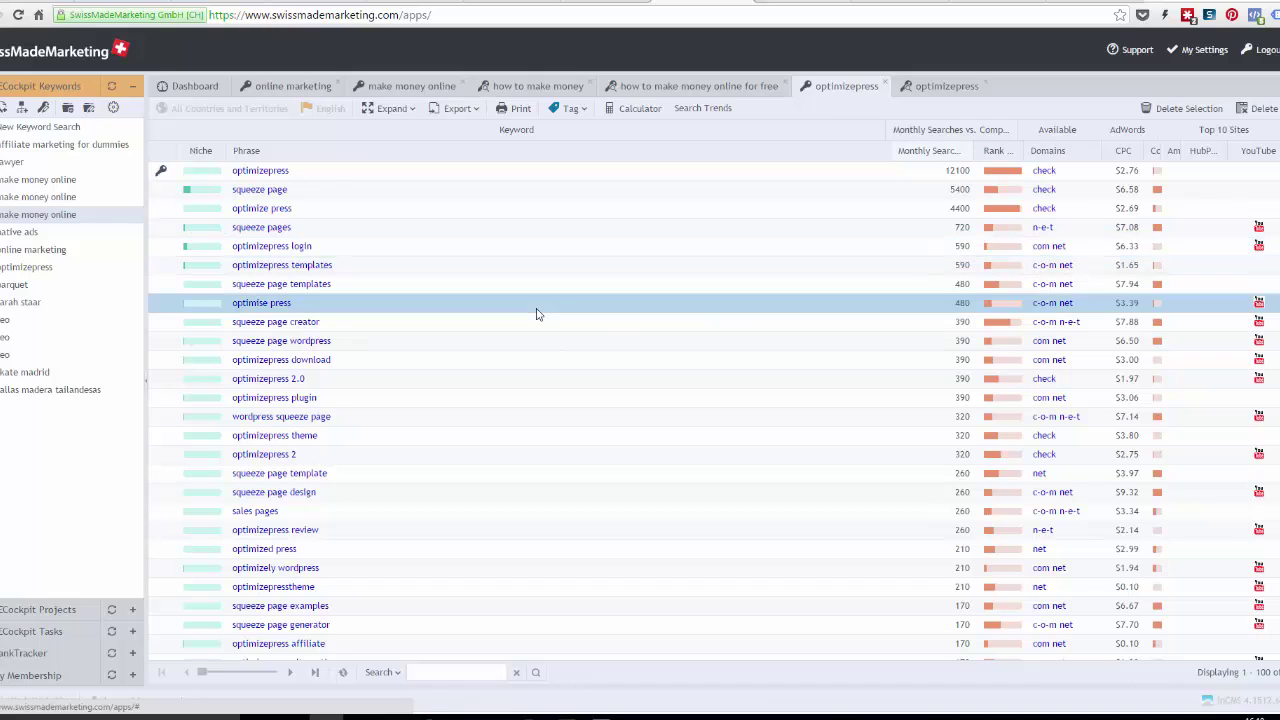
{"action": "left_click", "coordinate": [623, 386]}
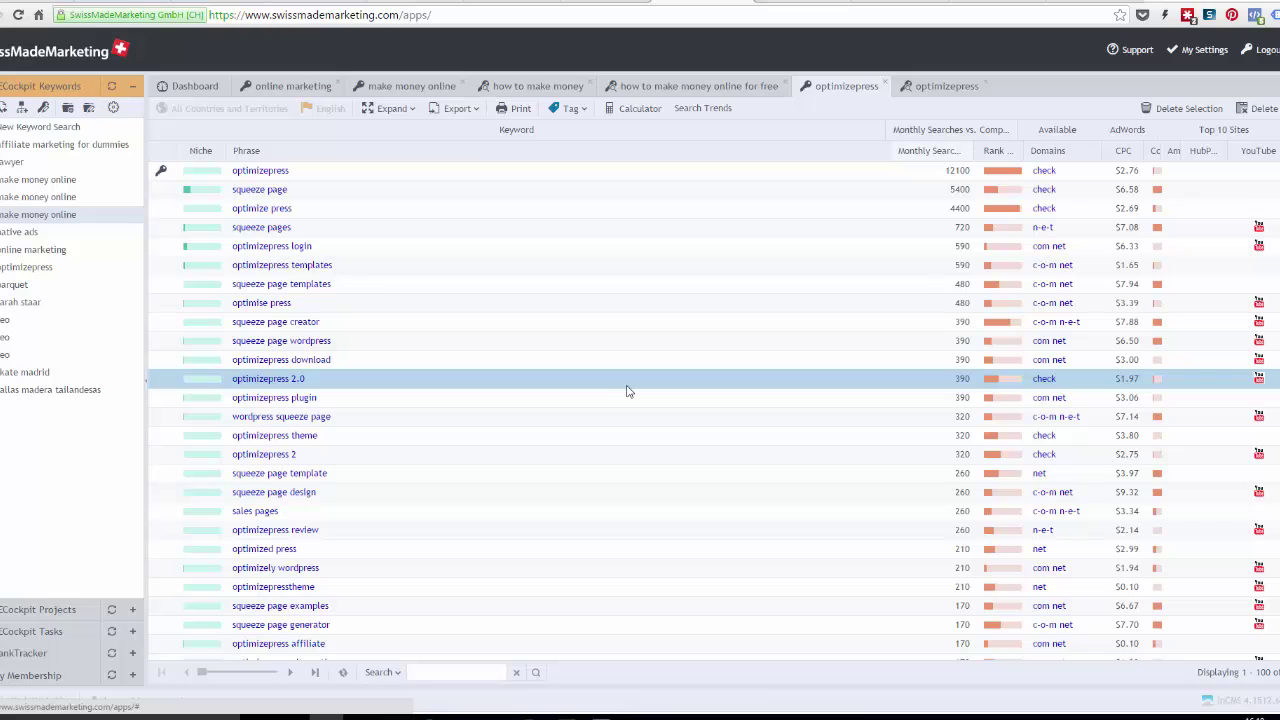
Sort the "optimizepress" list by phrase in reverse alphabetical order and restore the sort by highest monthly searches.
{"action": "left_click", "coordinate": [430, 155]}
{"action": "left_click", "coordinate": [430, 176]}
{"action": "left_click", "coordinate": [430, 155]}
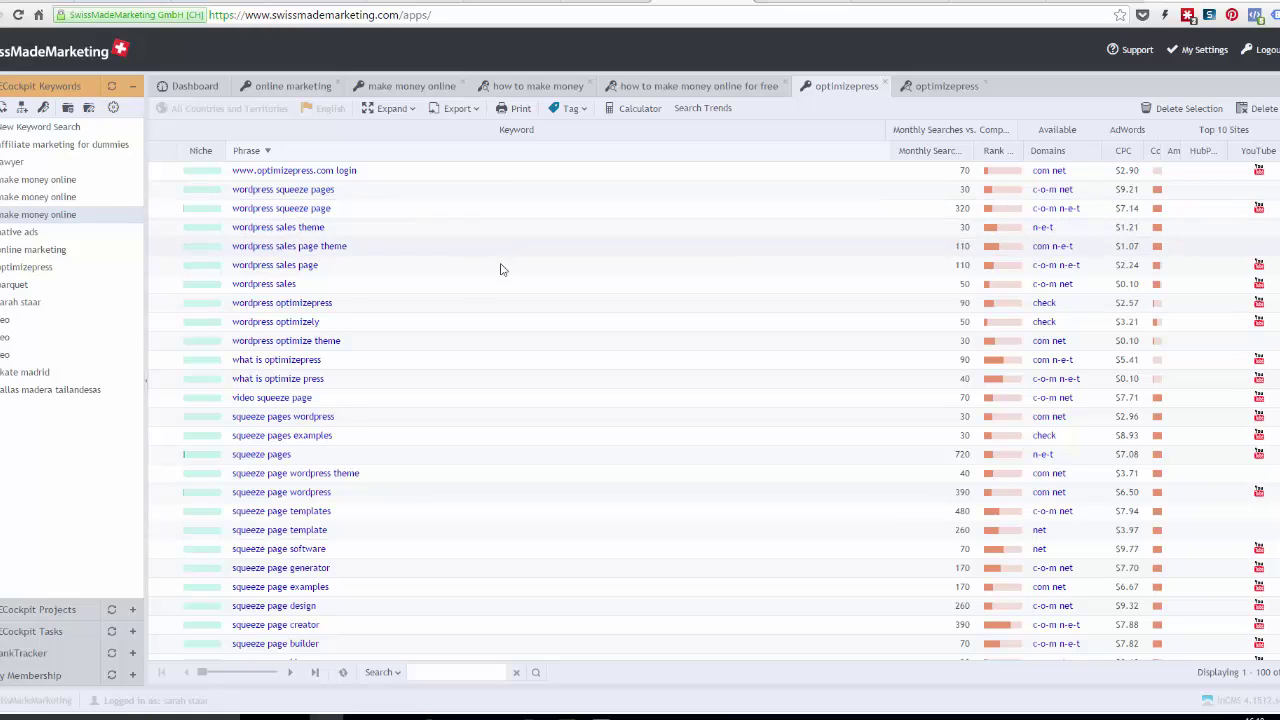
{"action": "left_click", "coordinate": [930, 152]}
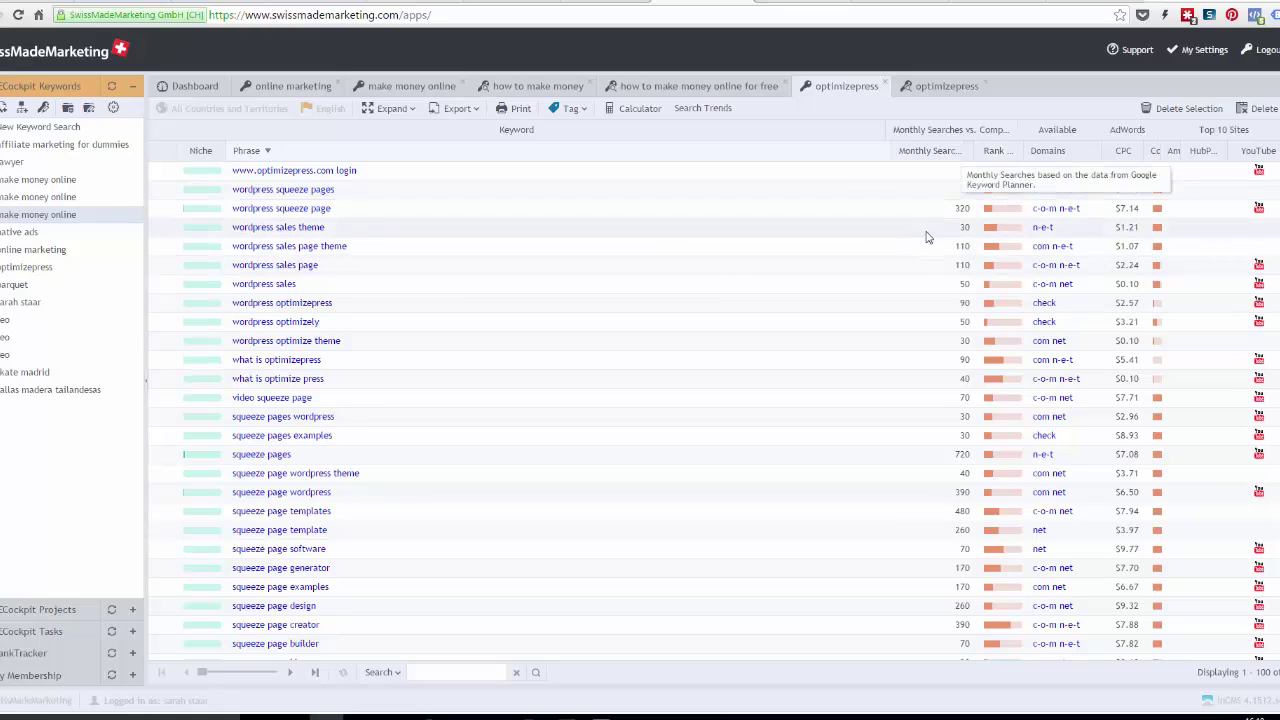
{"action": "left_click", "coordinate": [925, 151]}
Review the competition figures in the "optimizepress" analysis again and return to its keyword list.
{"action": "left_click", "coordinate": [605, 174]}
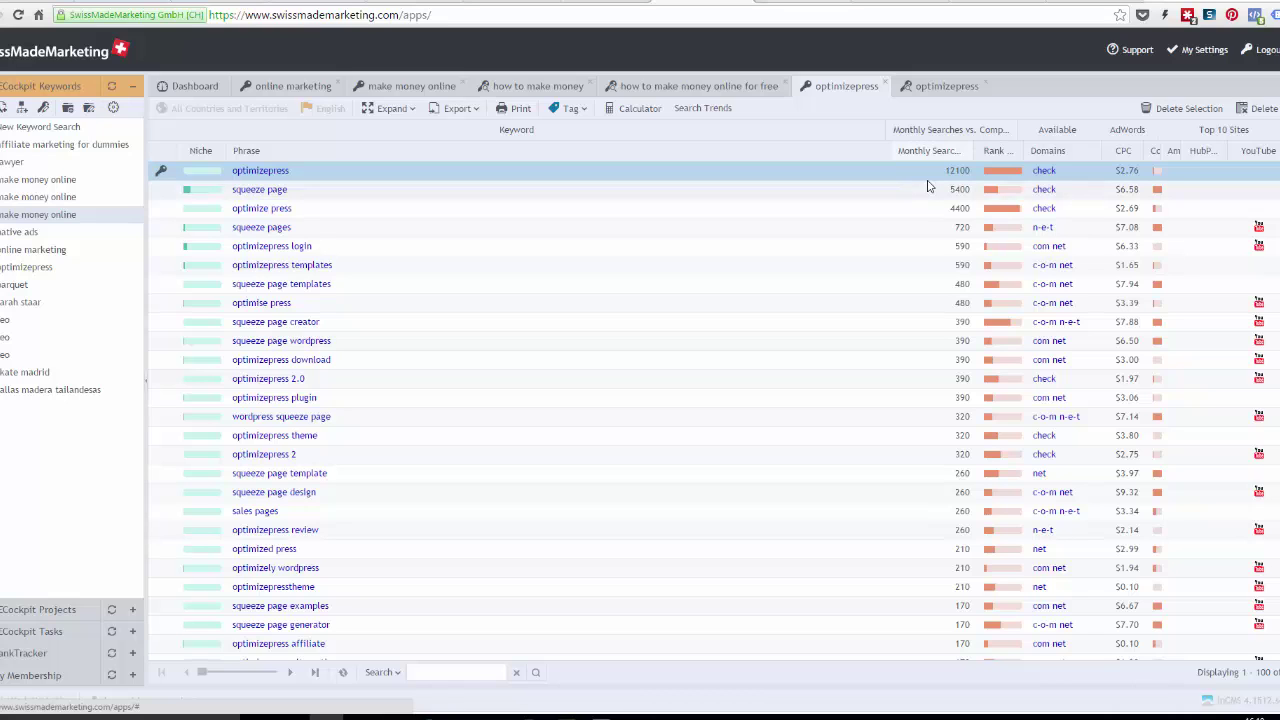
{"action": "left_click", "coordinate": [910, 92]}
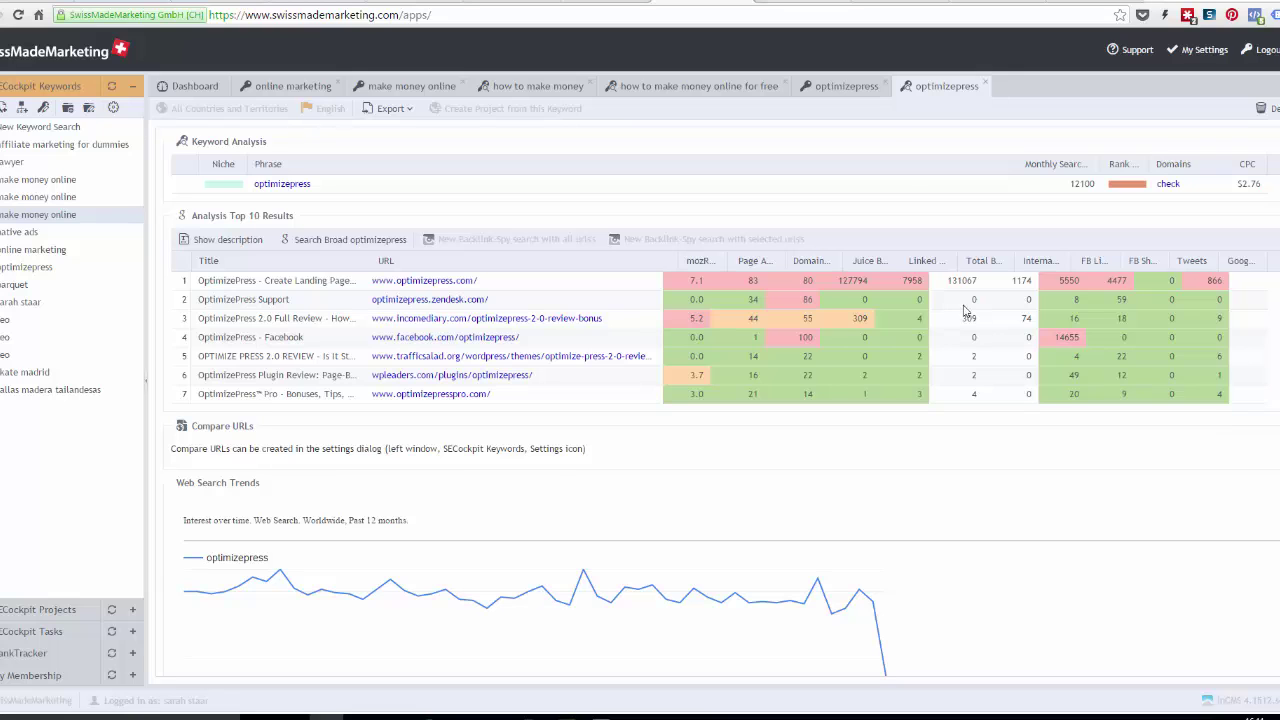
{"action": "left_click", "coordinate": [838, 90]}
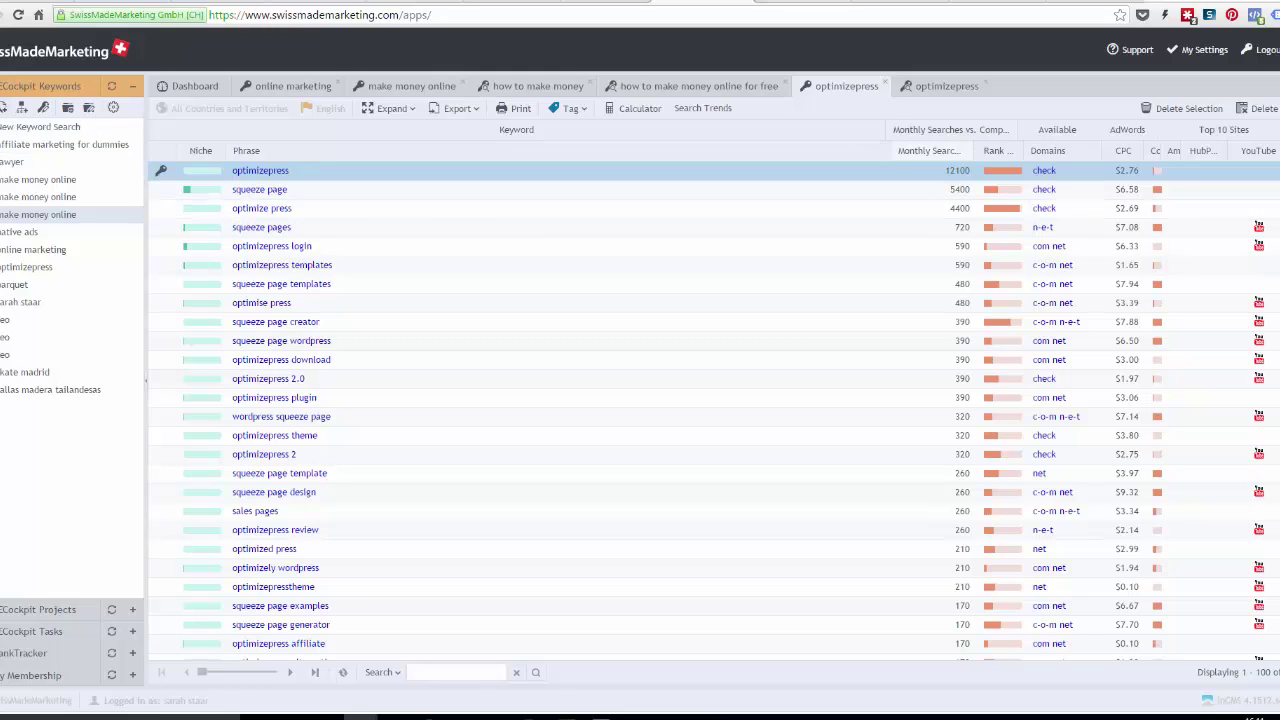
Run a new keyword search for "herbalife" in English across All Countries and Territories.
{"action": "left_click", "coordinate": [40, 126]}
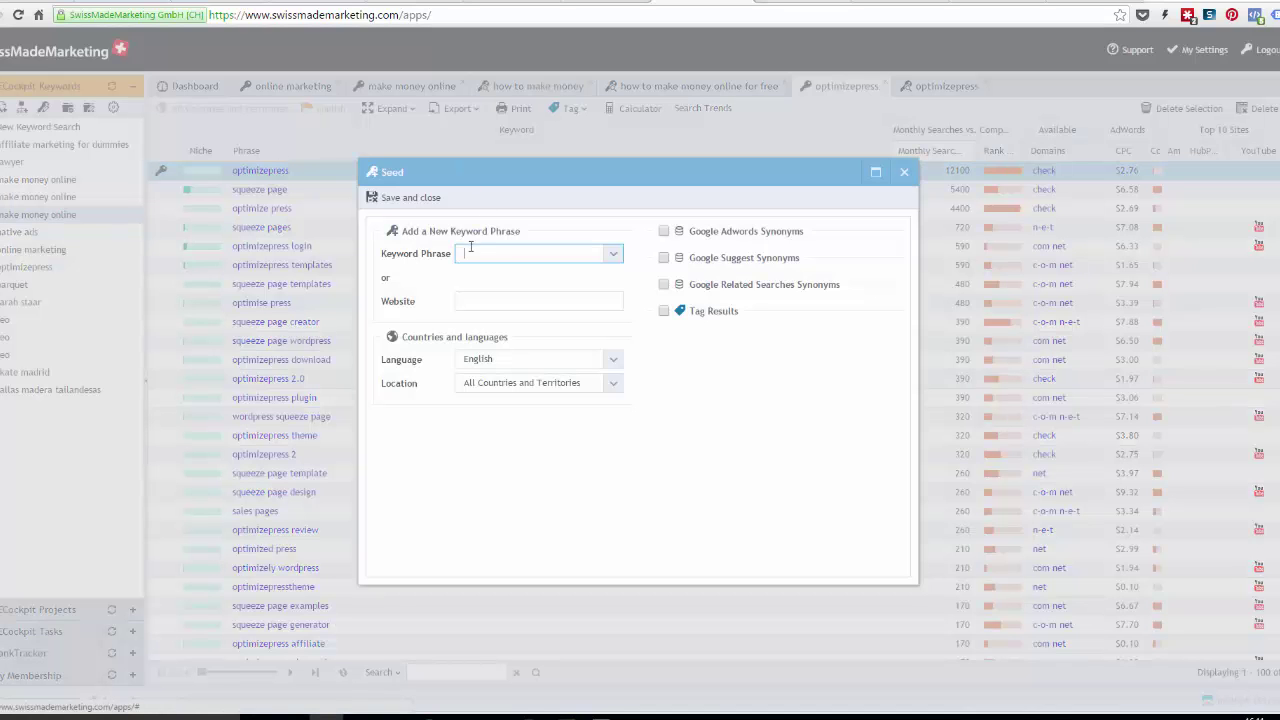
{"action": "type", "text": "herbalife"}
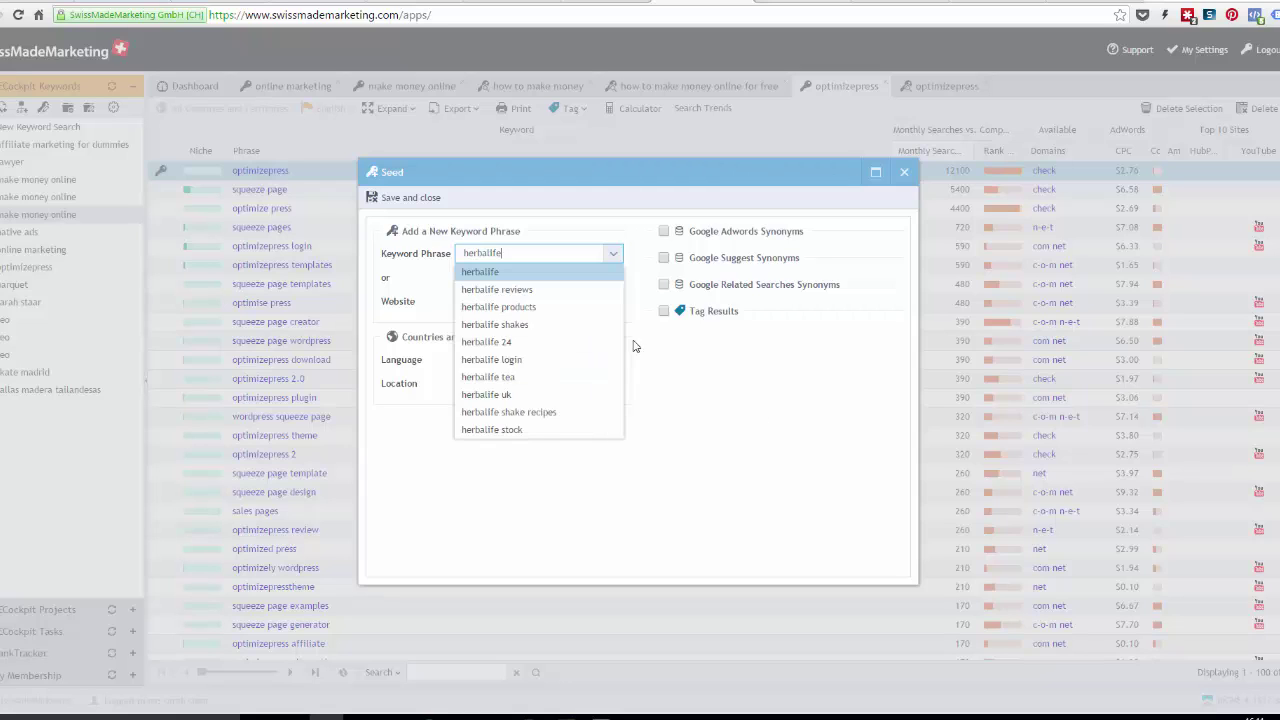
{"action": "left_click", "coordinate": [763, 410]}
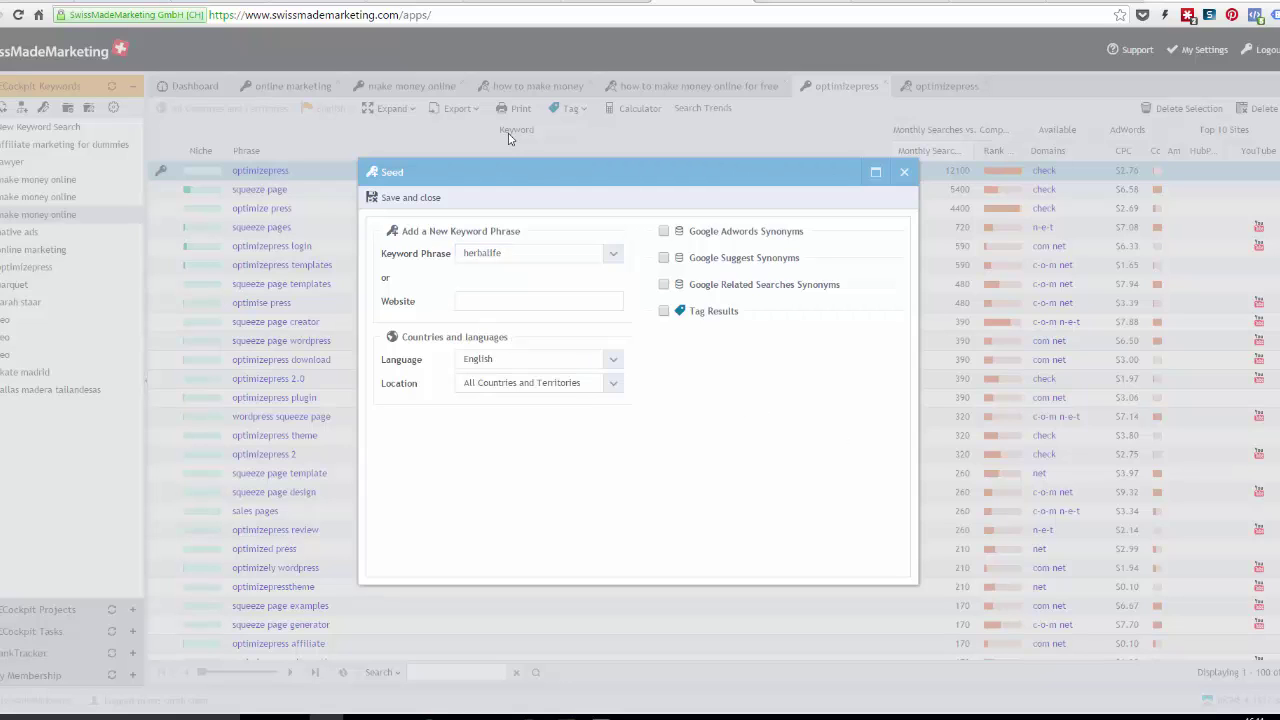
{"action": "left_click", "coordinate": [409, 197]}
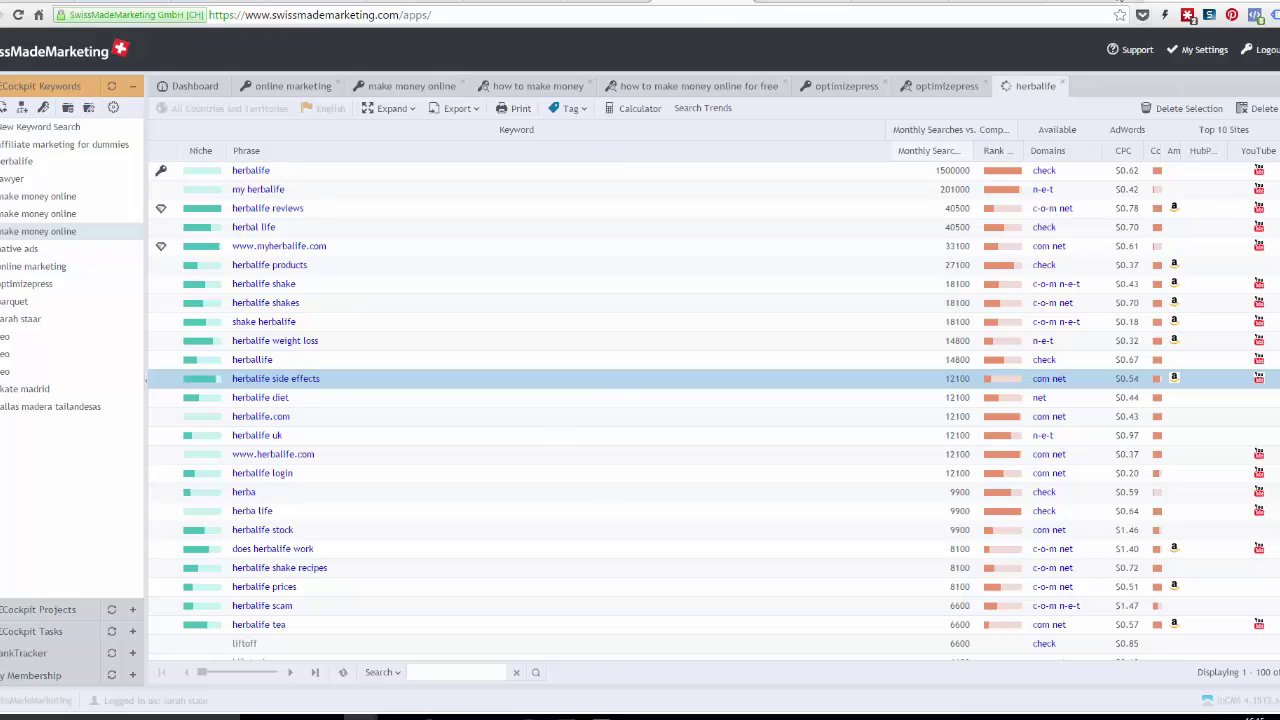
Search Google for "herbalife" in a new browser tab, review the ads and results, and switch back to SECockpit.
{"action": "key", "text": "ctrl+t"}
{"action": "type", "text": "herbalife"}
{"action": "key", "text": "Return"}
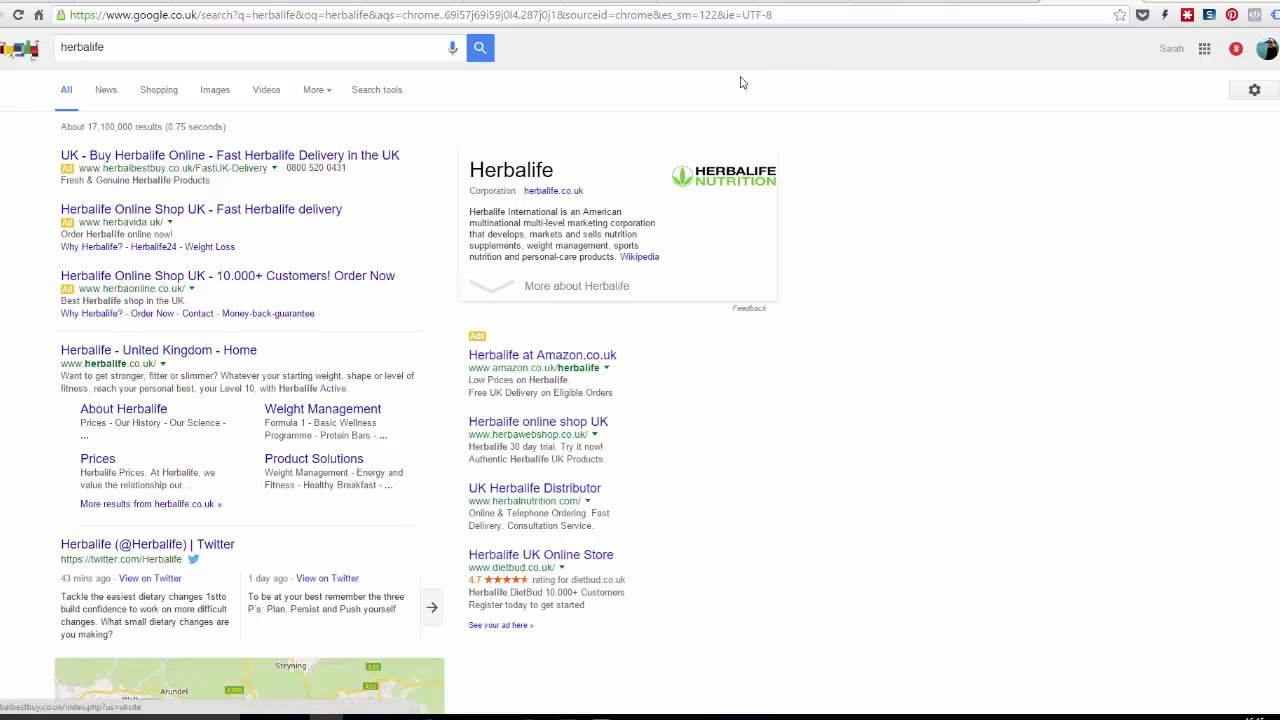
{"action": "left_click", "coordinate": [672, 4]}
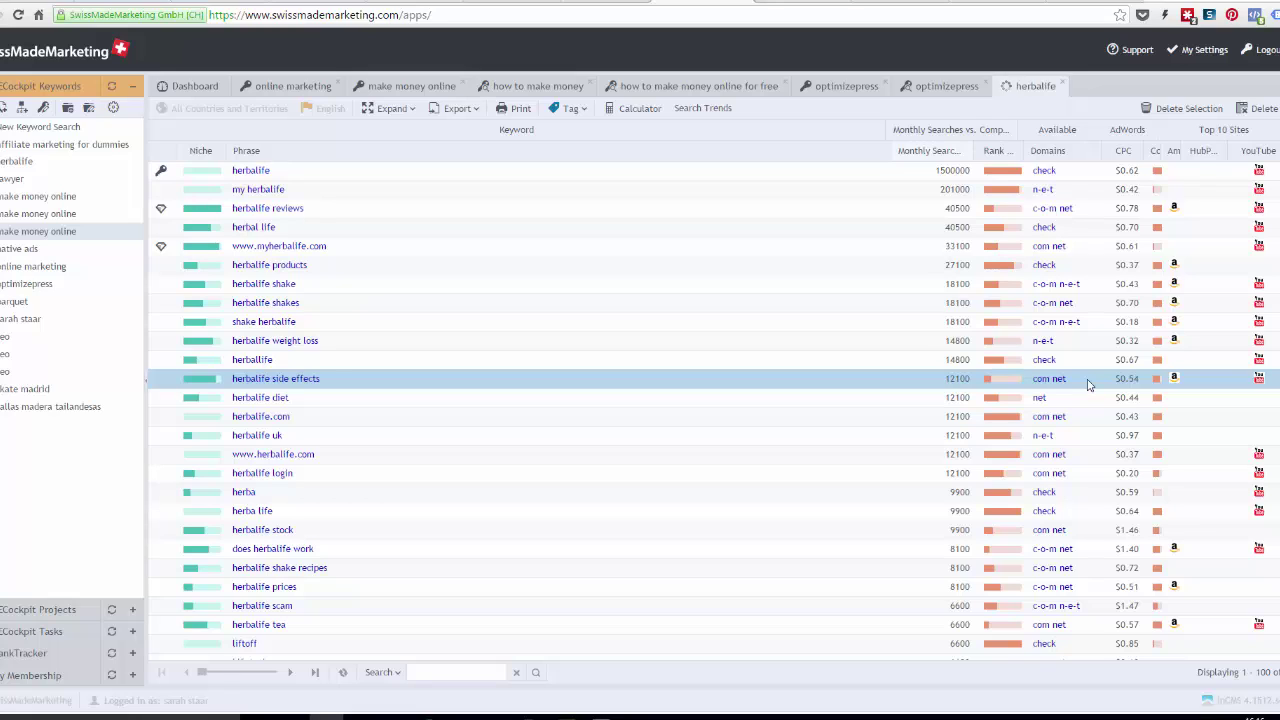
Open the top 10 results analyses for "herbalife side effects" and "does herbalife work", and check the latter's search trend.
{"action": "double_click", "coordinate": [868, 386]}
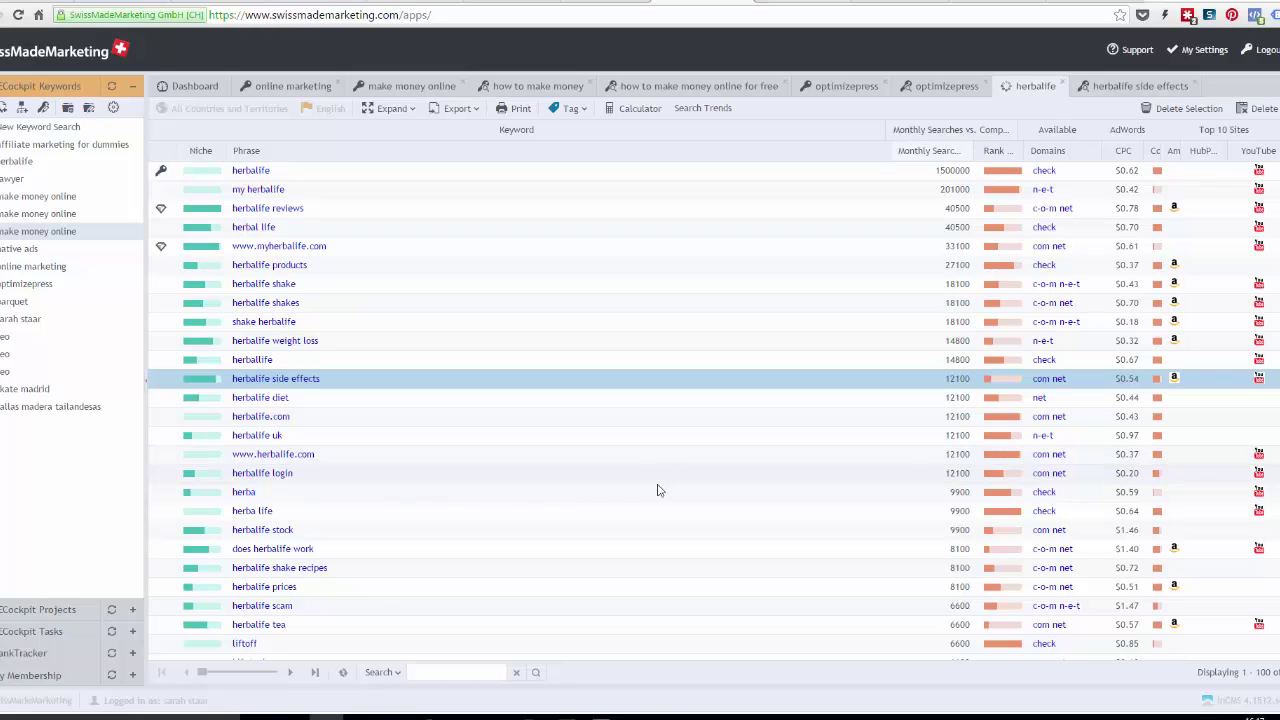
{"action": "left_click", "coordinate": [545, 559]}
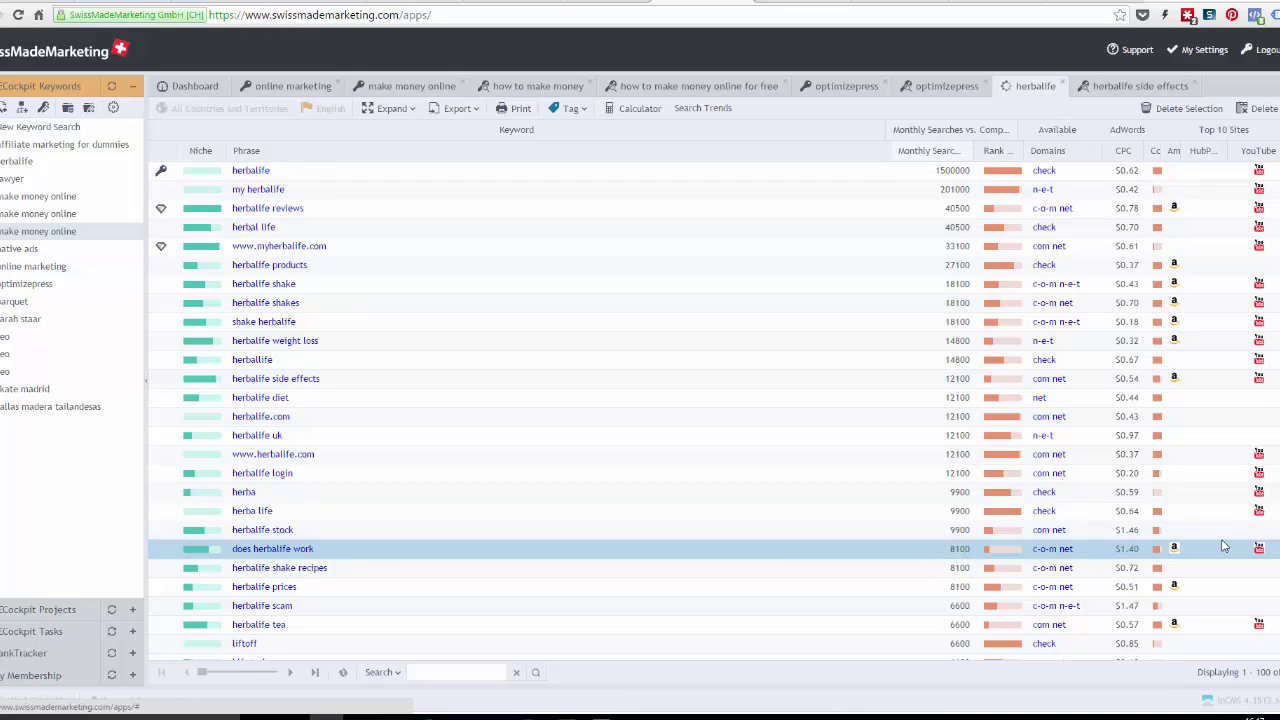
{"action": "double_click", "coordinate": [781, 559]}
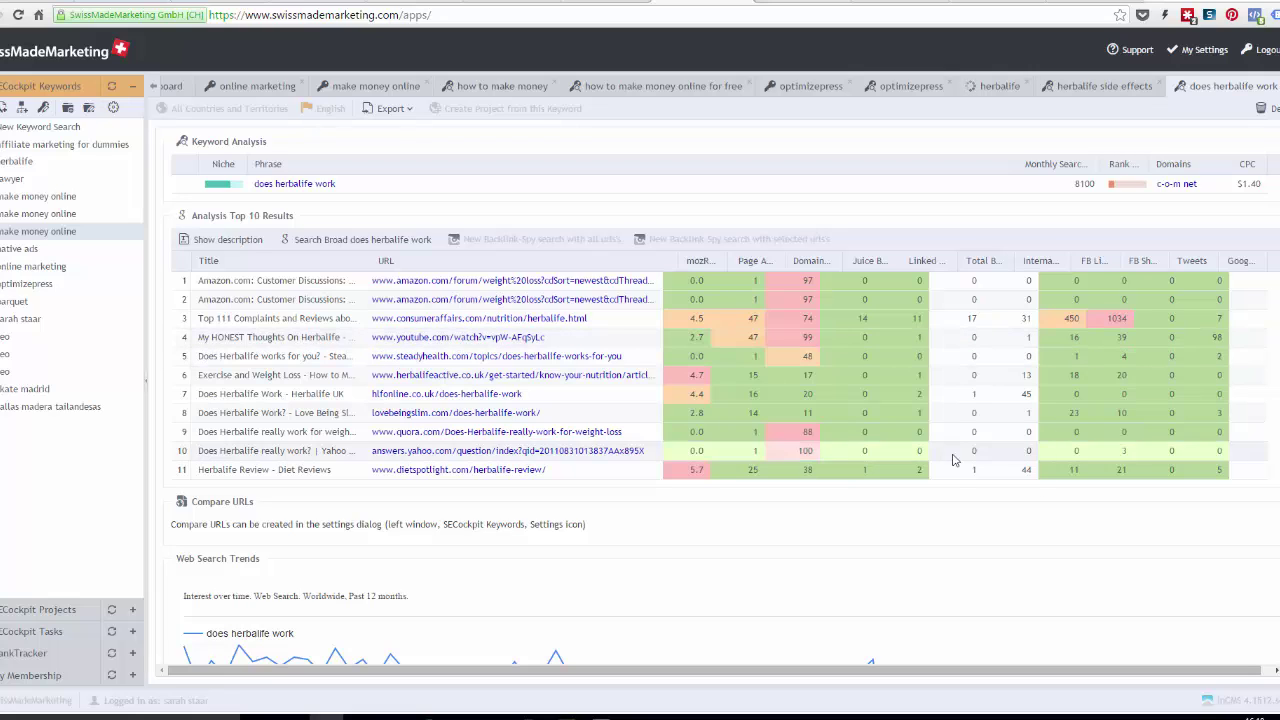
{"action": "scroll", "coordinate": [893, 578], "scroll_direction": "down", "scroll_amount": 2}
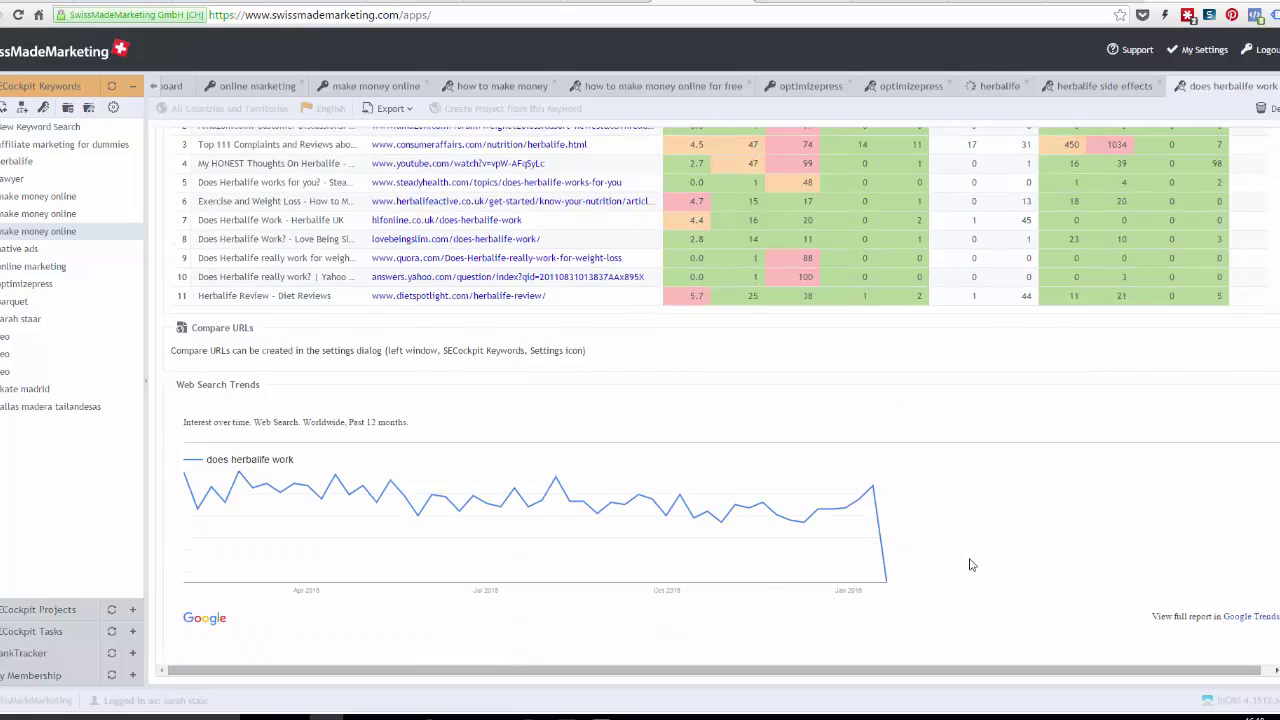
{"action": "scroll", "coordinate": [934, 569], "scroll_direction": "up", "scroll_amount": 2}
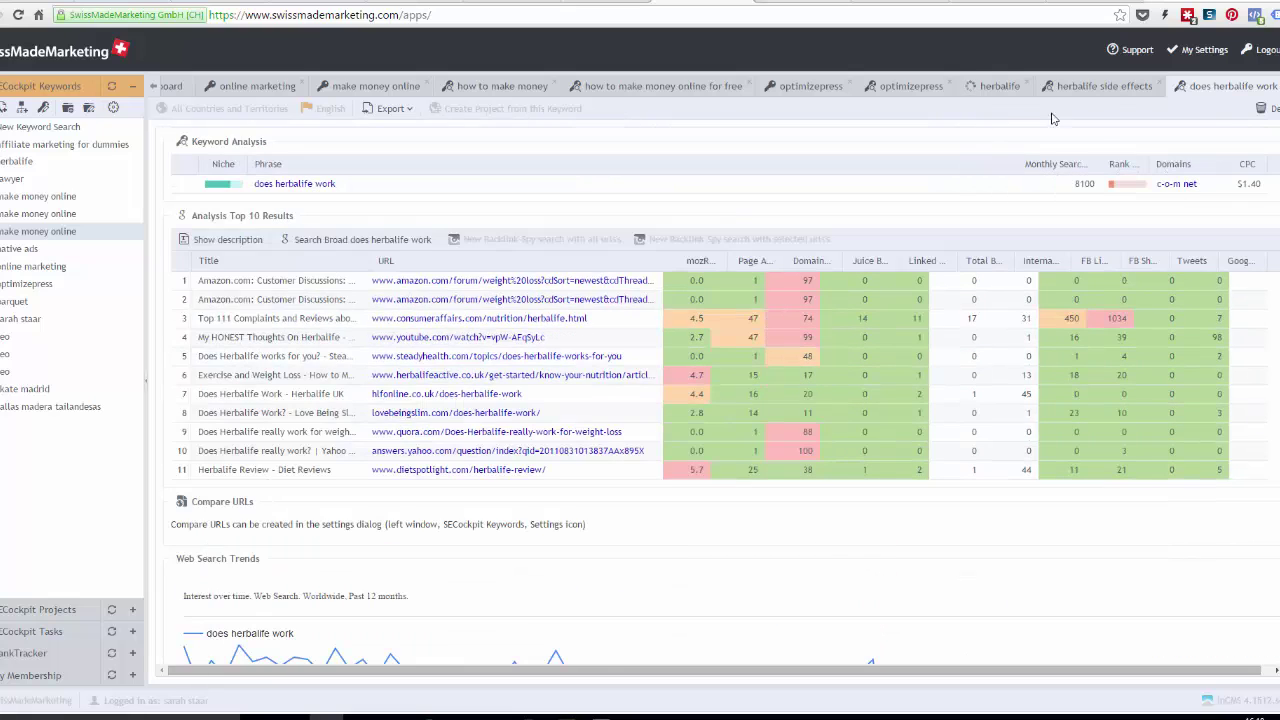
Compare the "herbalife side effects" analysis and "herbalife" list with the "optimizepress" analysis and list, finishing on the "herbalife" list.
{"action": "left_click", "coordinate": [1104, 86]}
{"action": "left_click", "coordinate": [1018, 87]}
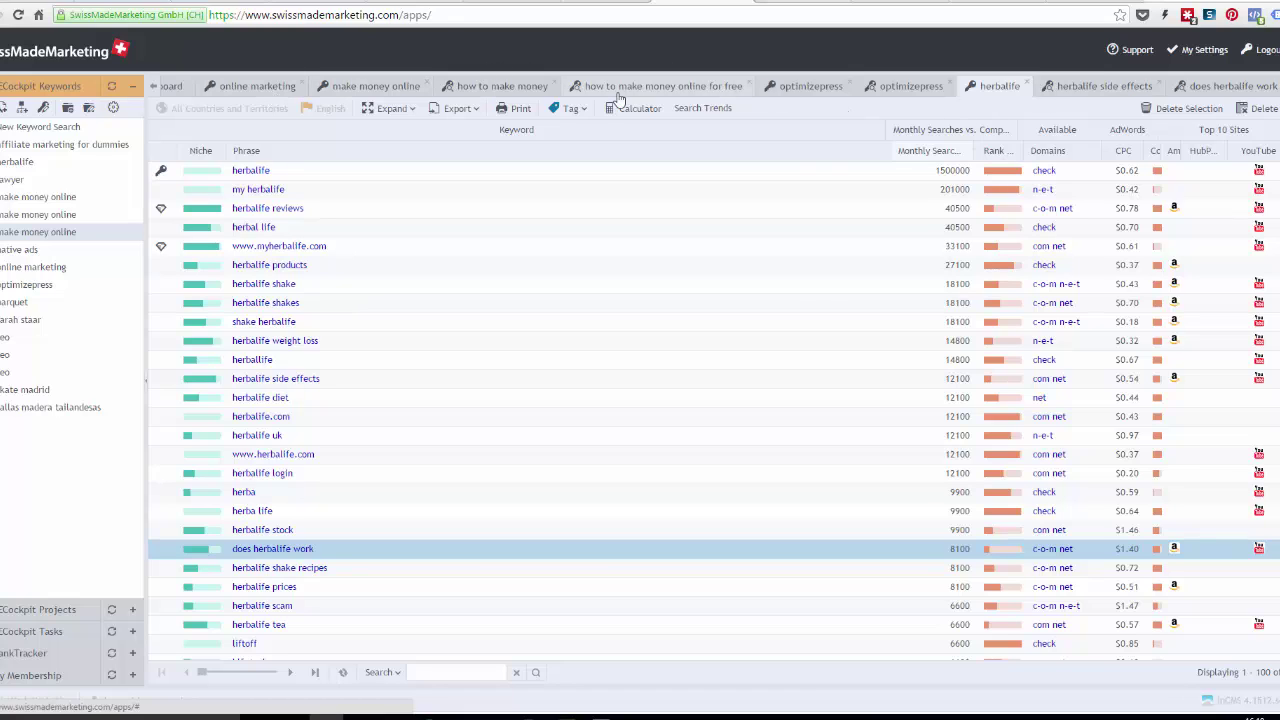
{"action": "left_click", "coordinate": [891, 92]}
{"action": "left_click", "coordinate": [812, 92]}
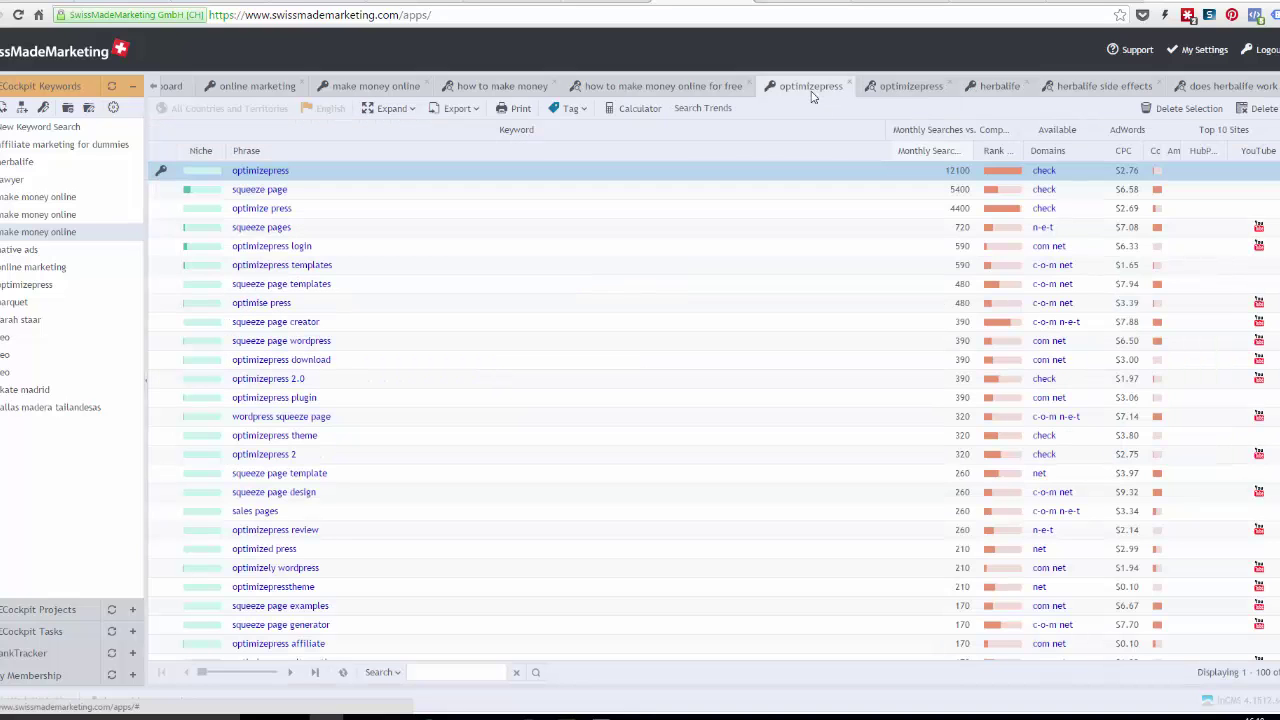
{"action": "left_click", "coordinate": [1020, 88]}
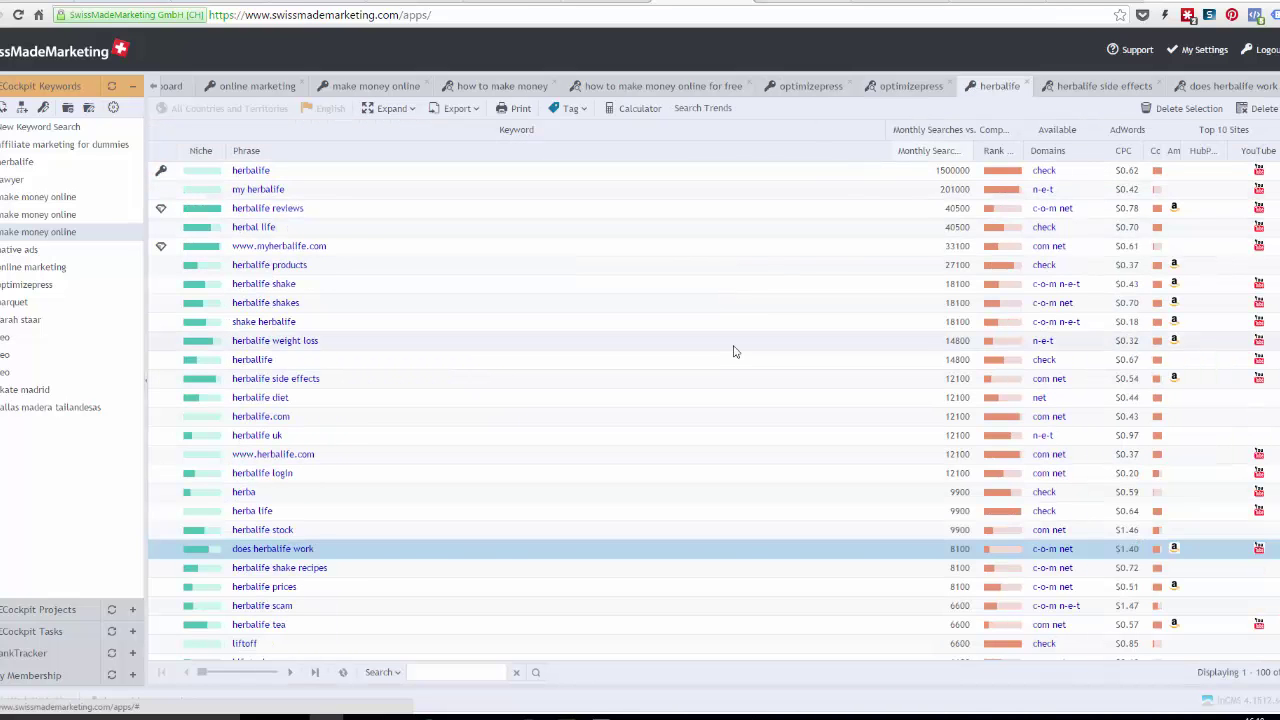